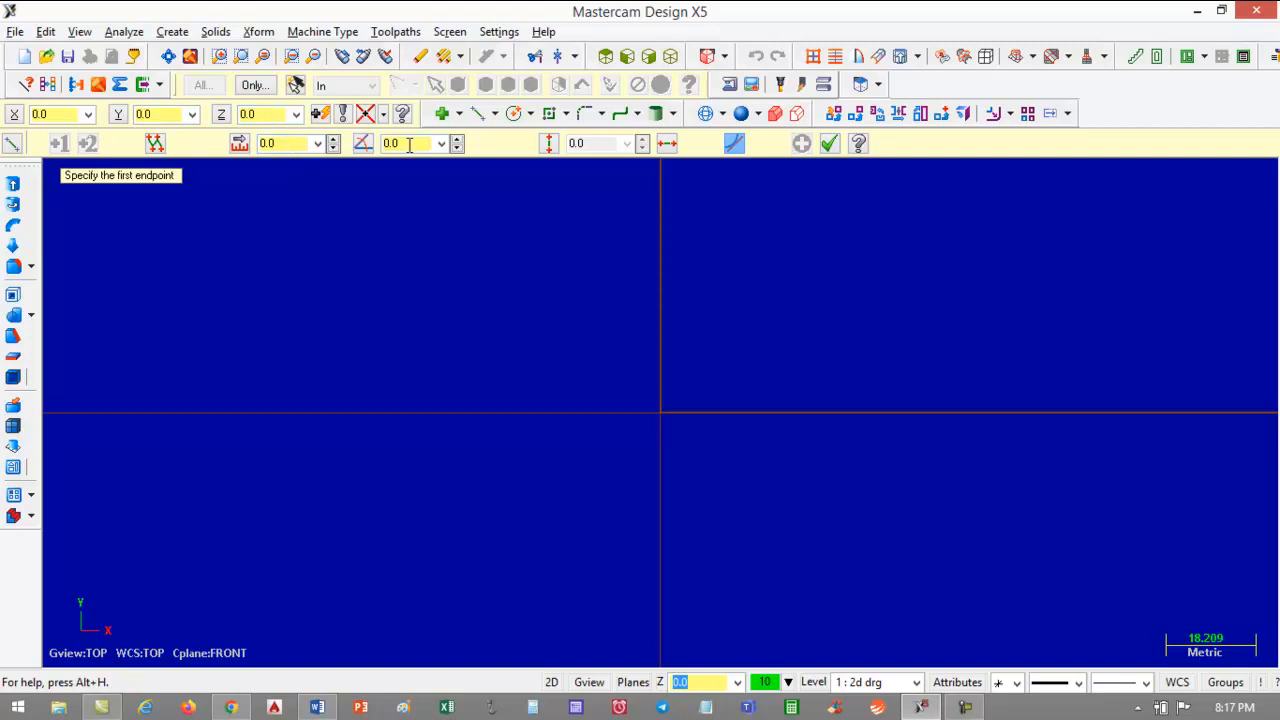
Set both the construction plane and the graphics view to Front relative to the WCS.
left_click(726, 57)
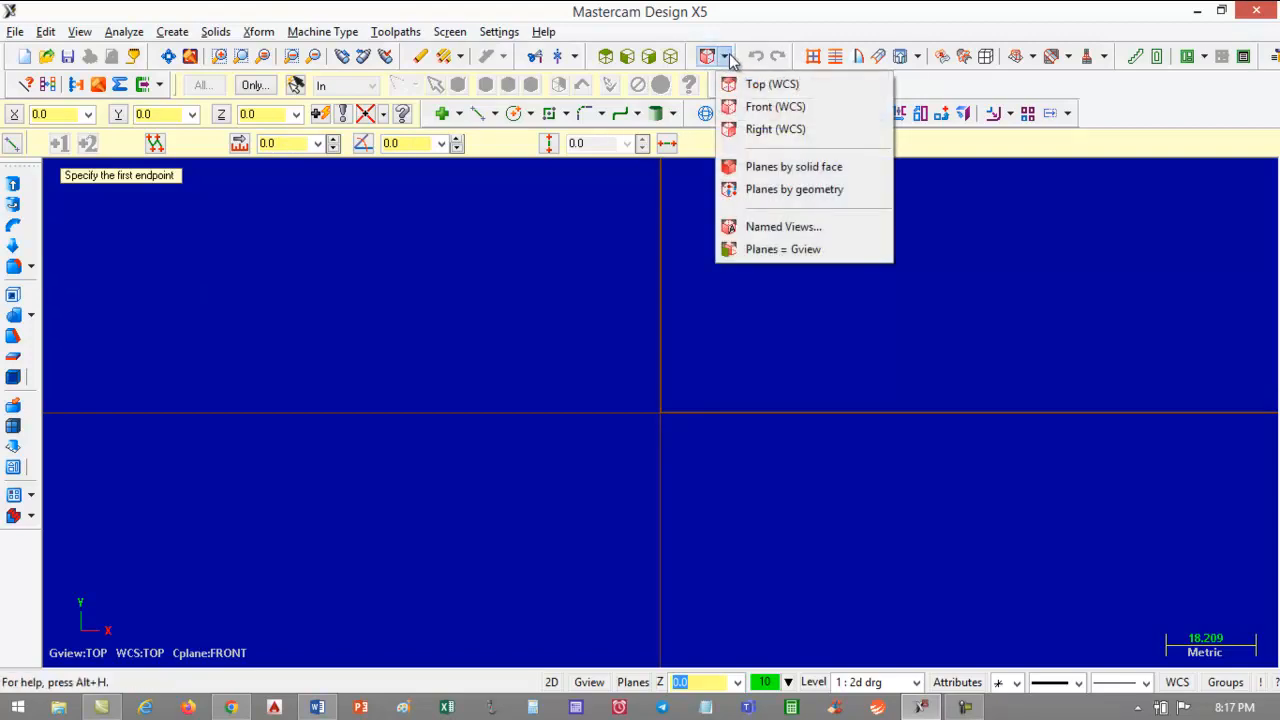
left_click(763, 108)
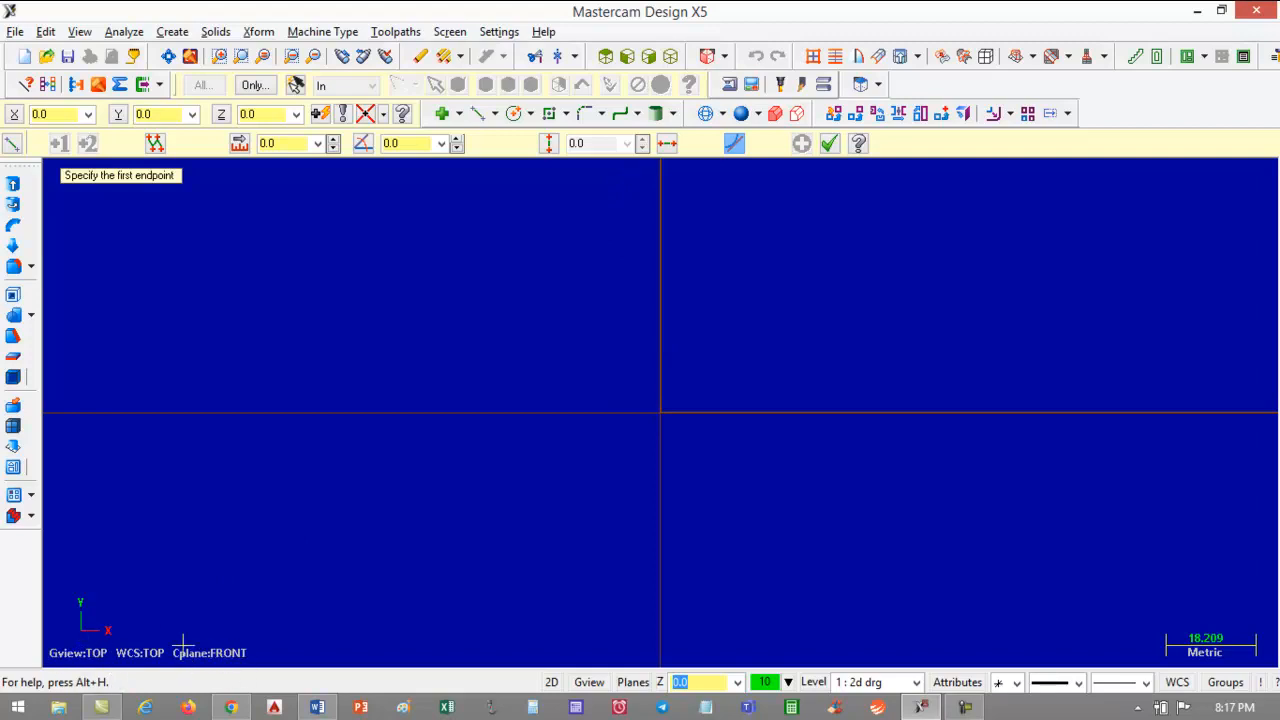
left_click(626, 58)
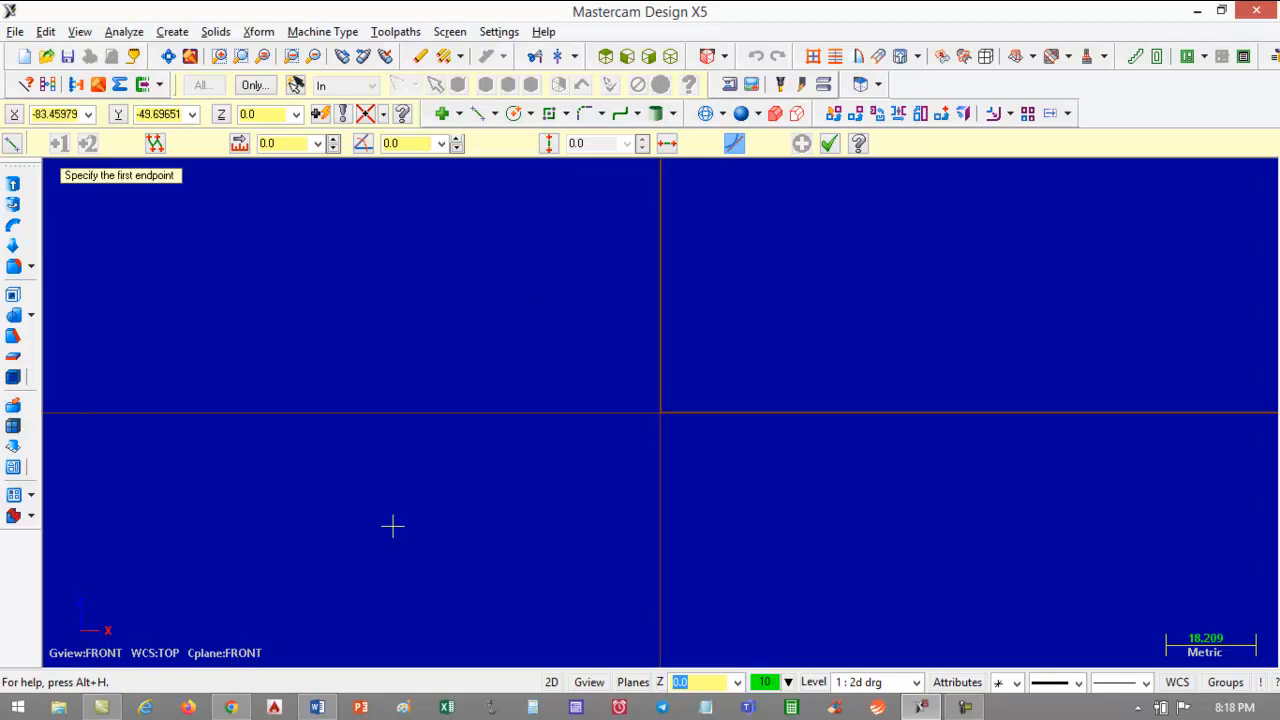
left_click(726, 60)
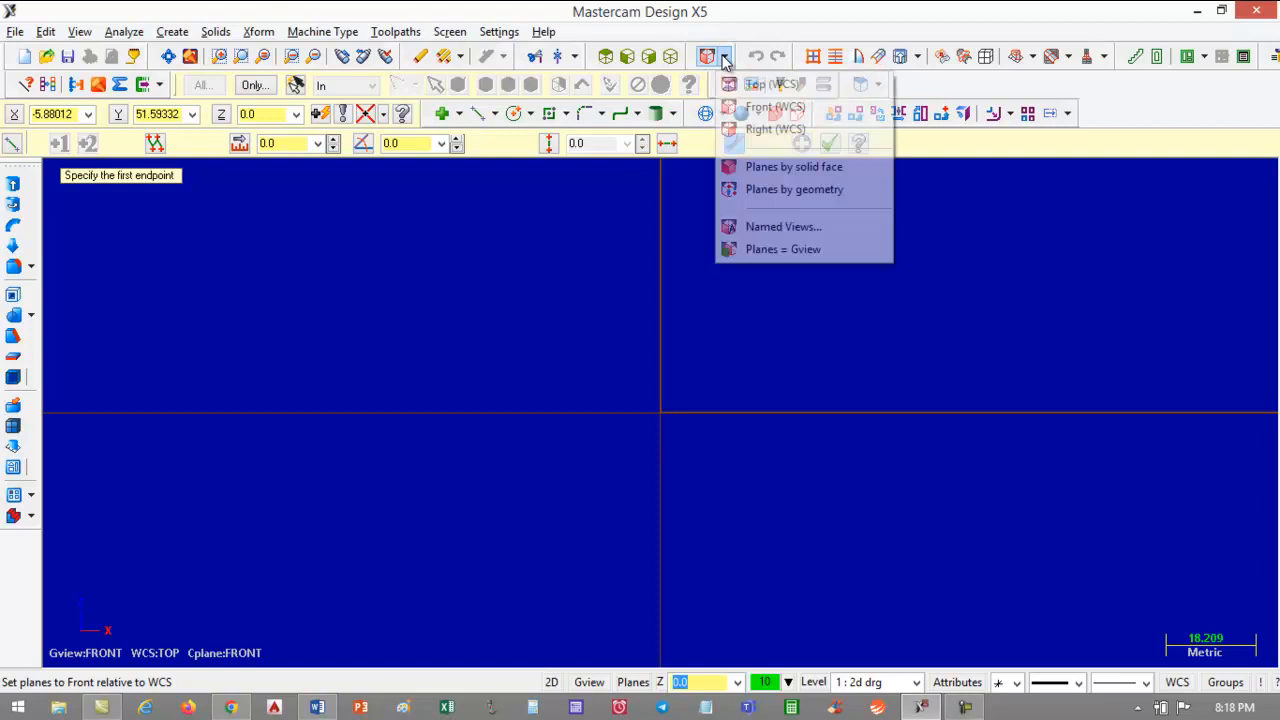
left_click(664, 40)
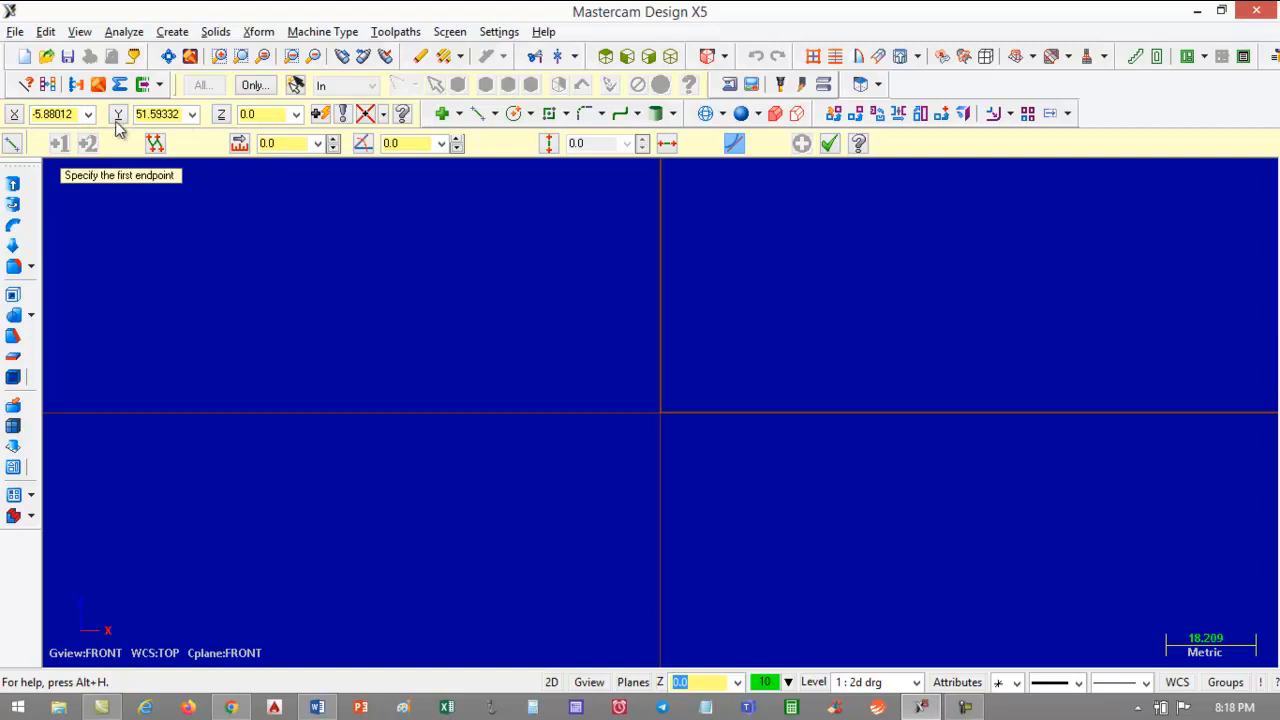
Draw a horizontal line from the origin with length 120 mm and angle 0 degrees.
left_click(660, 412)
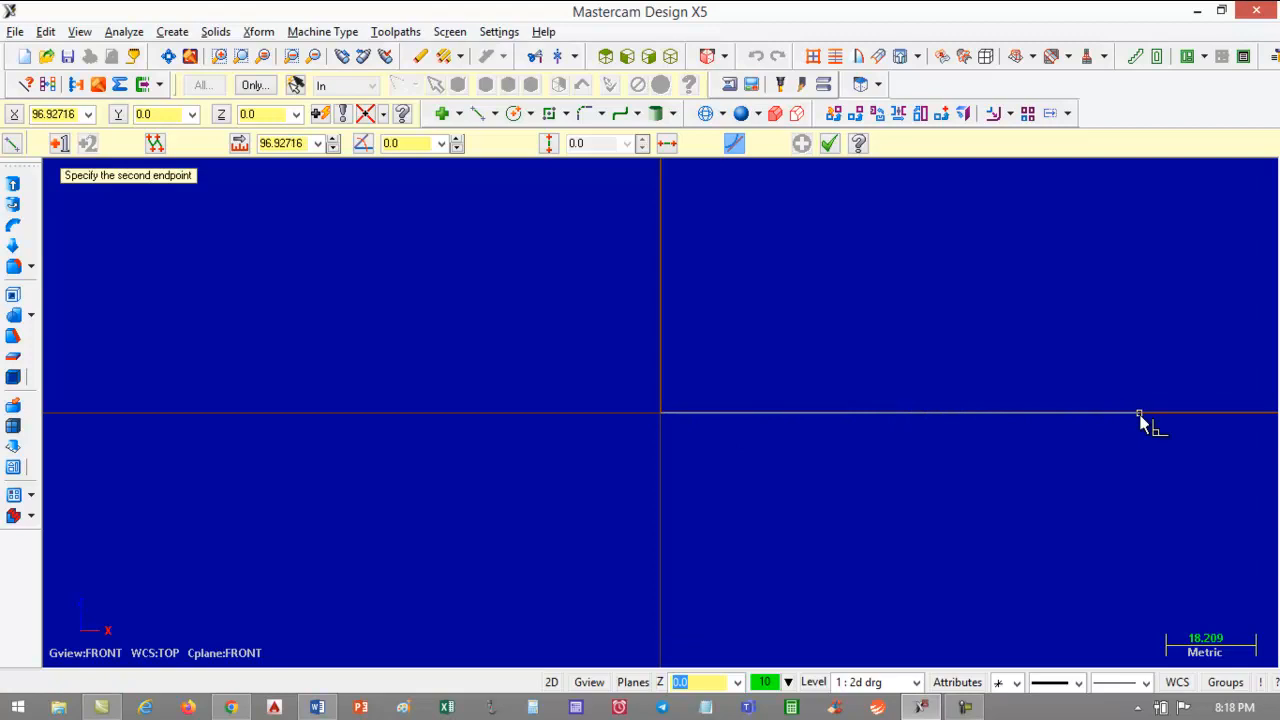
left_click(285, 143)
type("120")
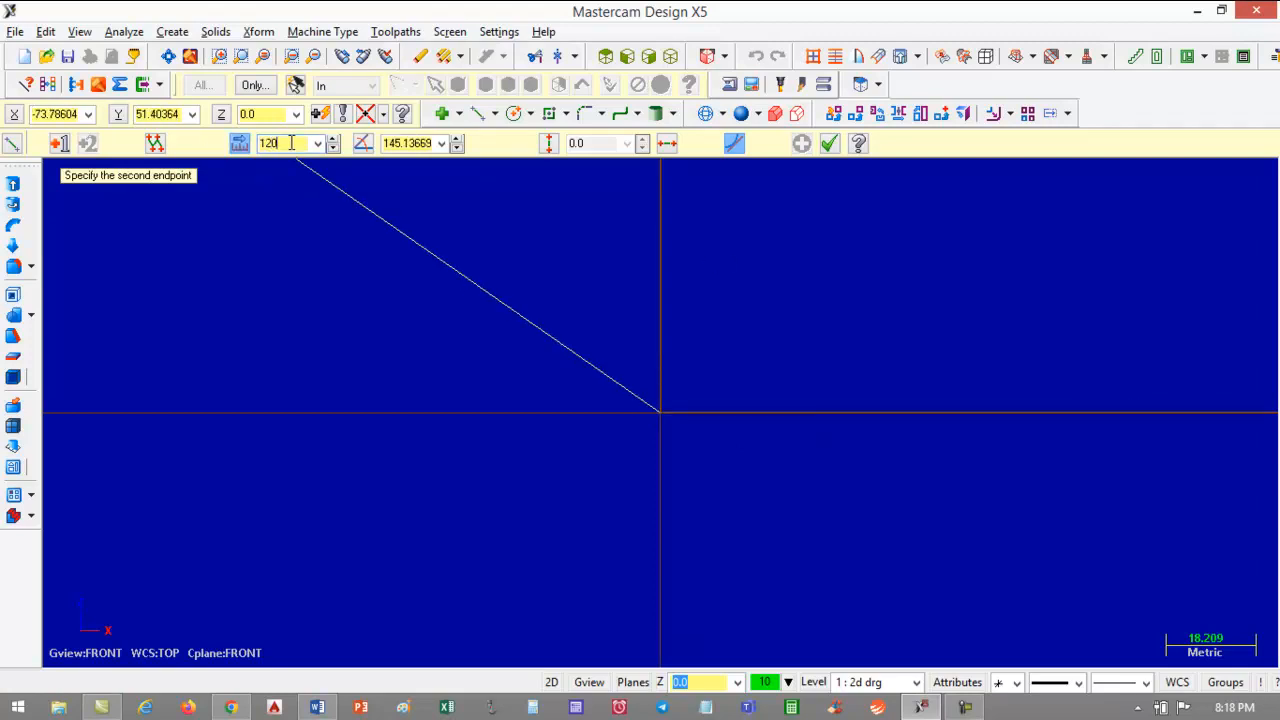
type(".0")
left_click(405, 143)
type("0")
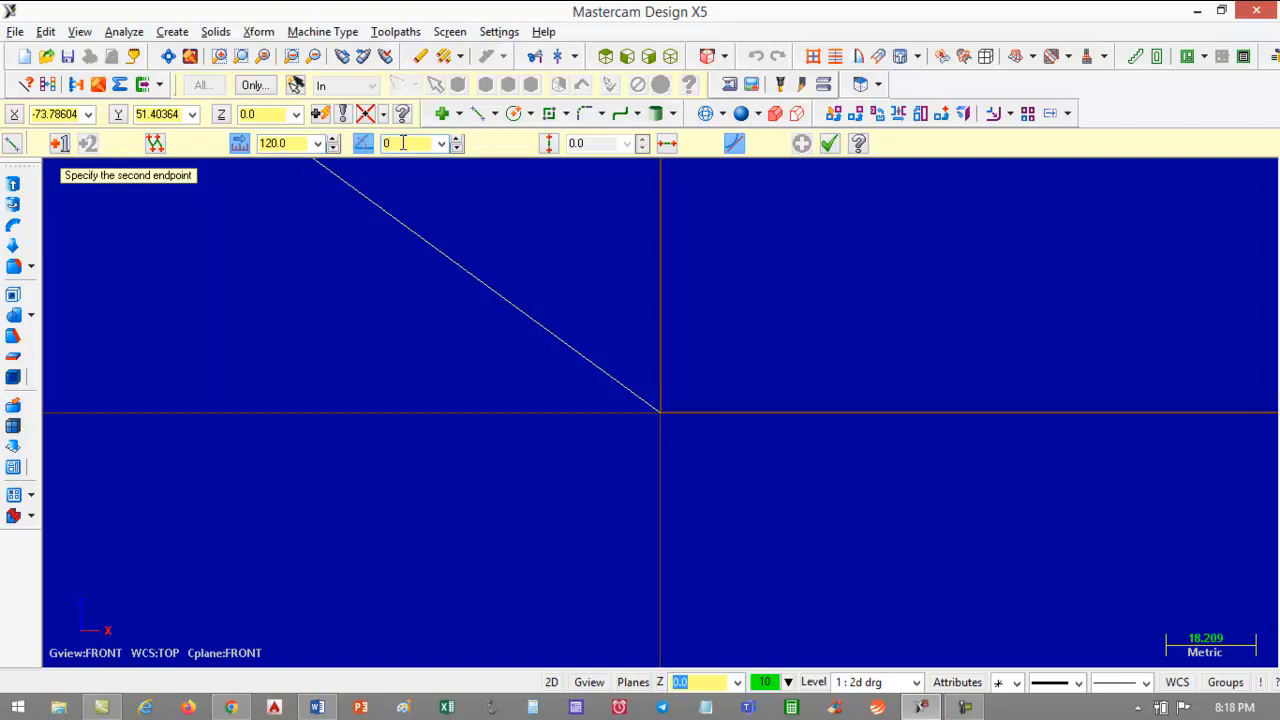
key("Return")
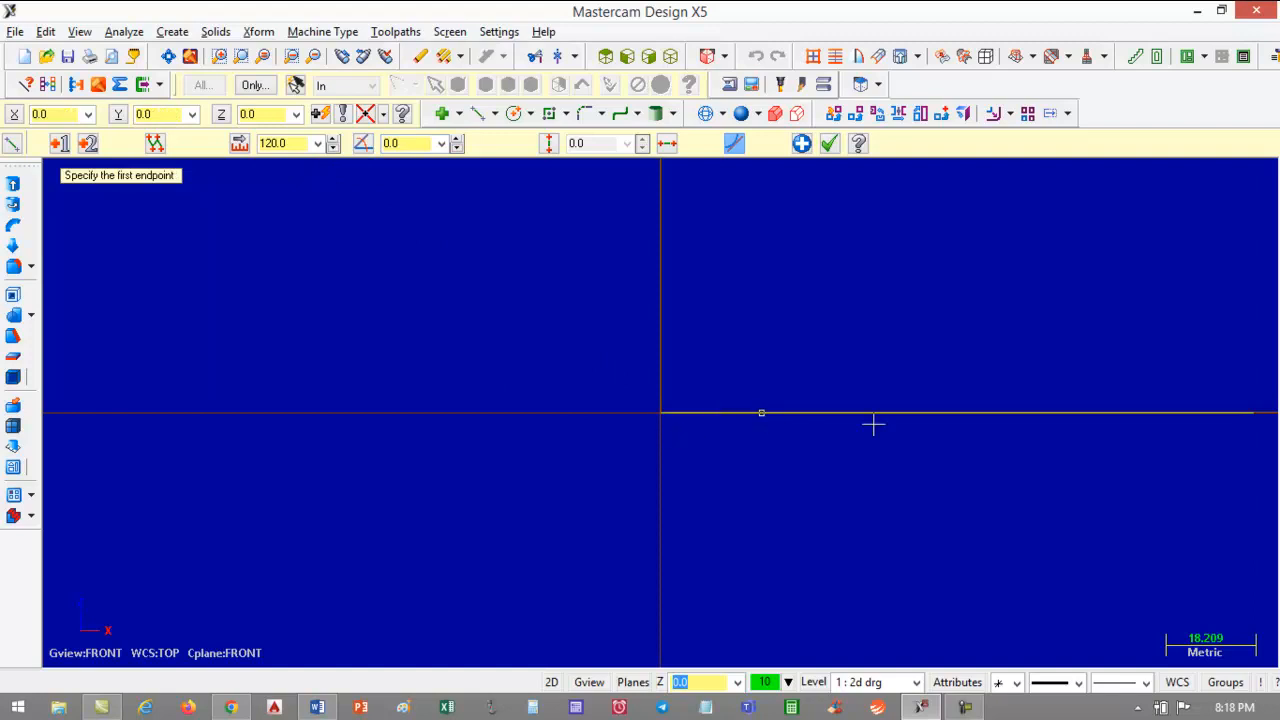
left_click(803, 145)
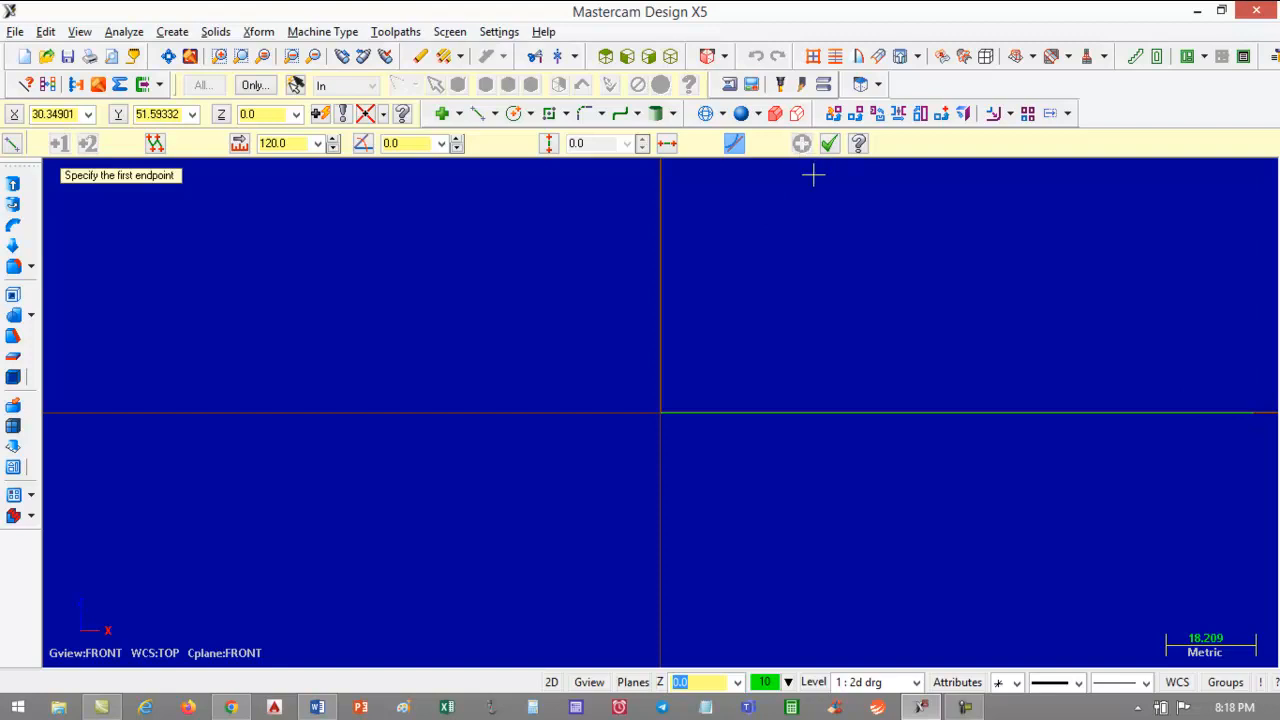
Draw a vertical line 10 mm long at 90 degrees from the right end of the base line.
left_click(1255, 414)
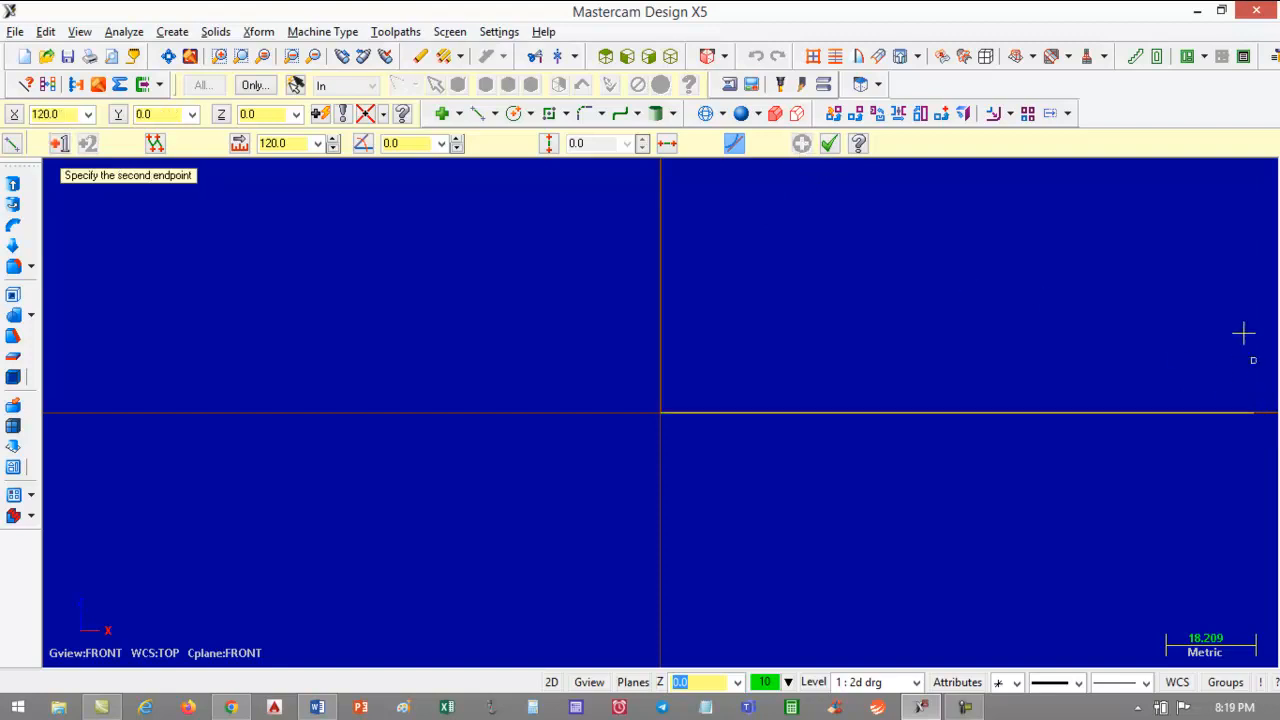
left_click(277, 139)
type("10.0")
left_click(408, 143)
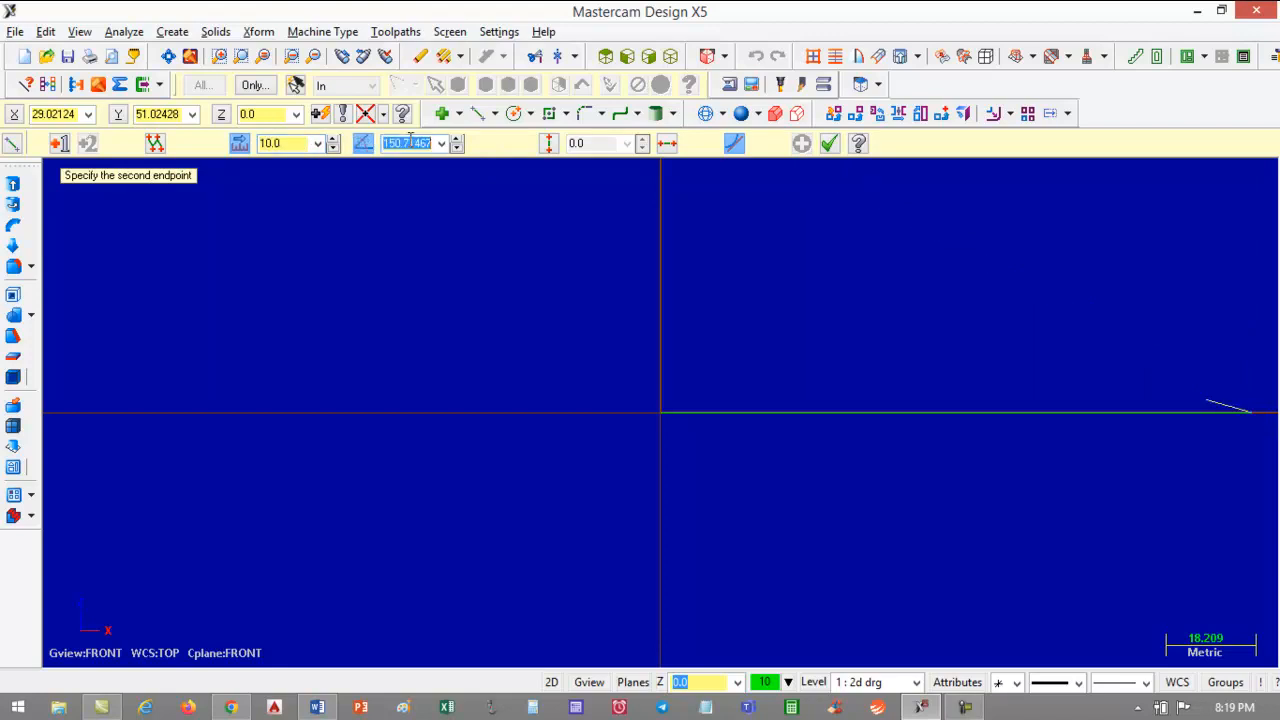
type("90")
key("Return")
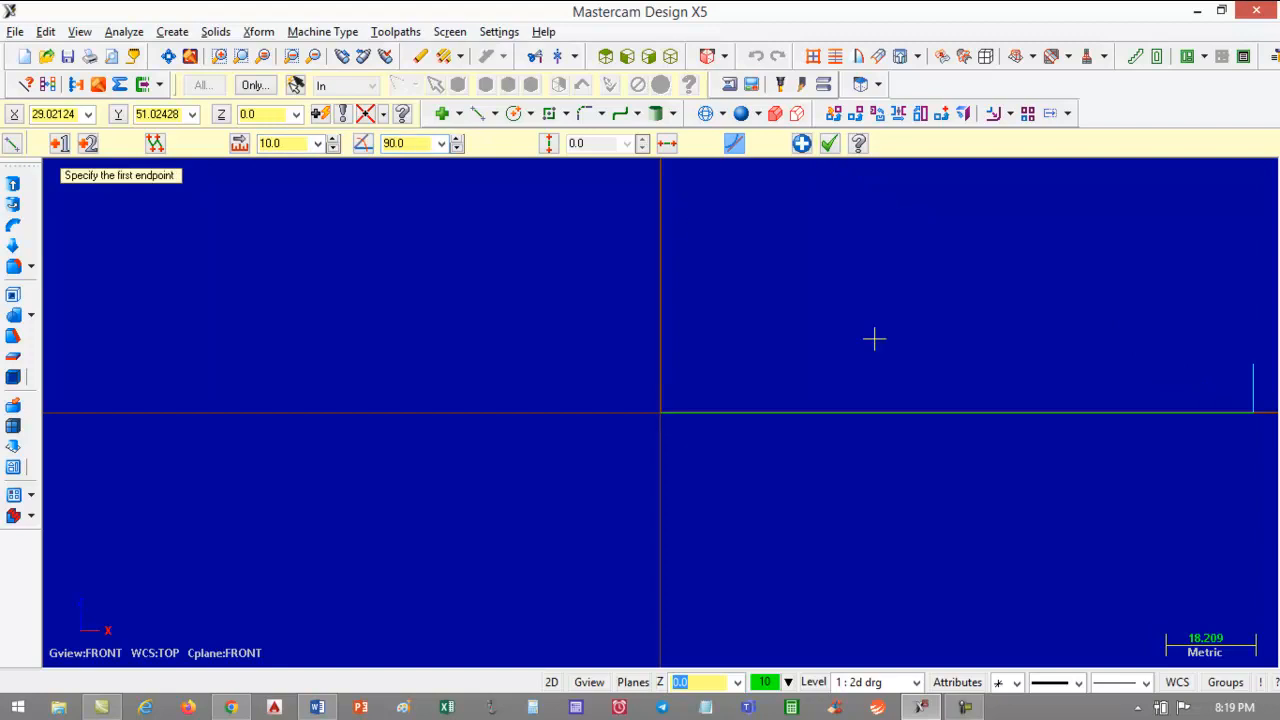
left_click(802, 144)
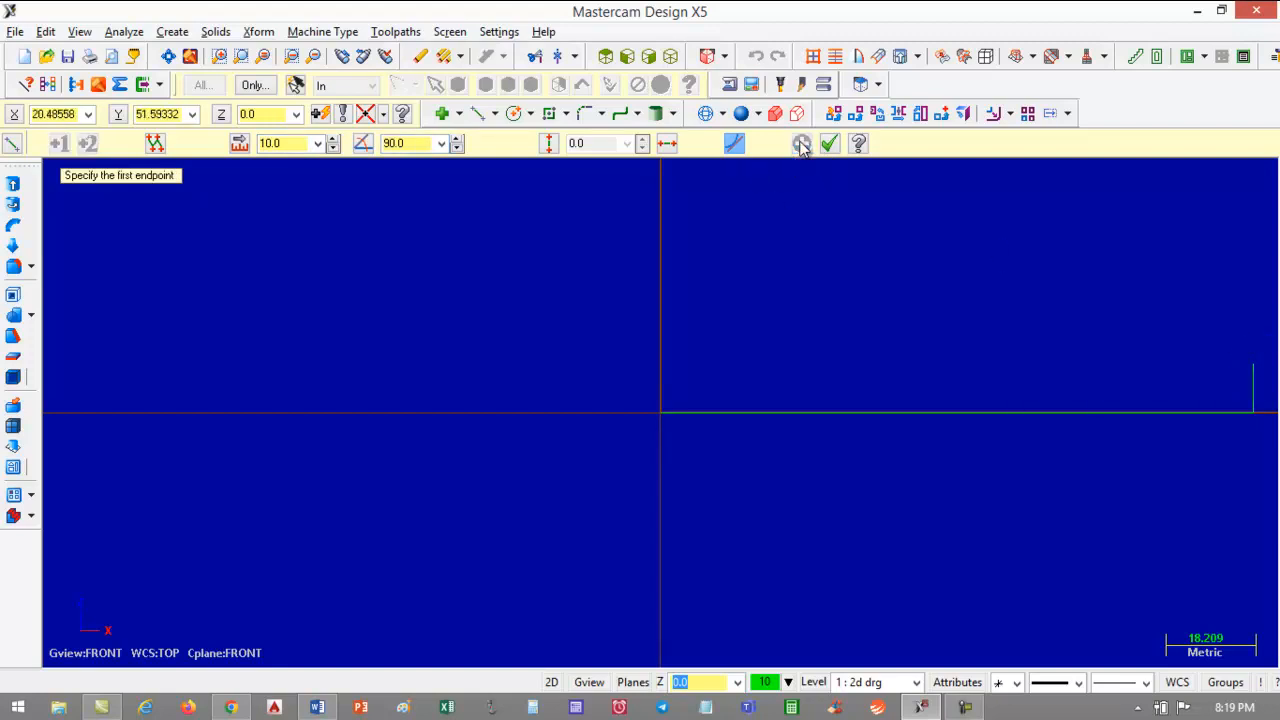
Draw the rectangle's upper edge from the vertical line's top end, 120 mm long at 180 degrees.
left_click(1254, 365)
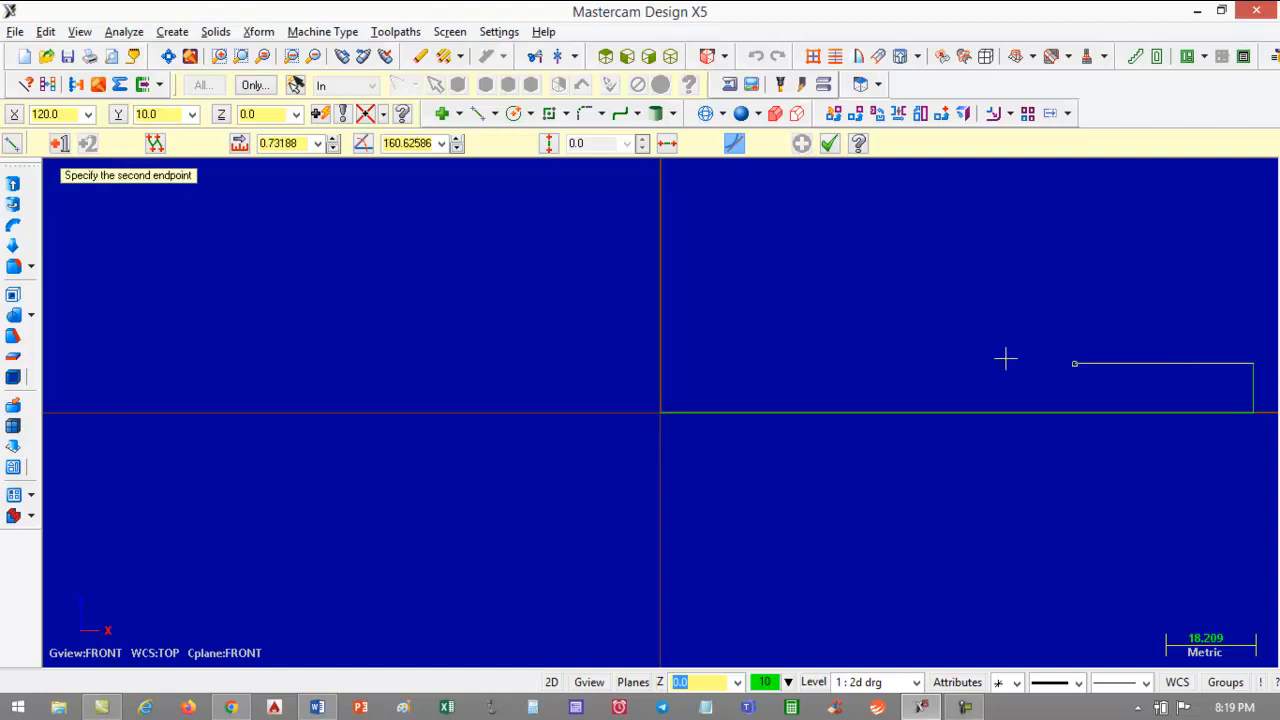
left_click(281, 144)
type("120")
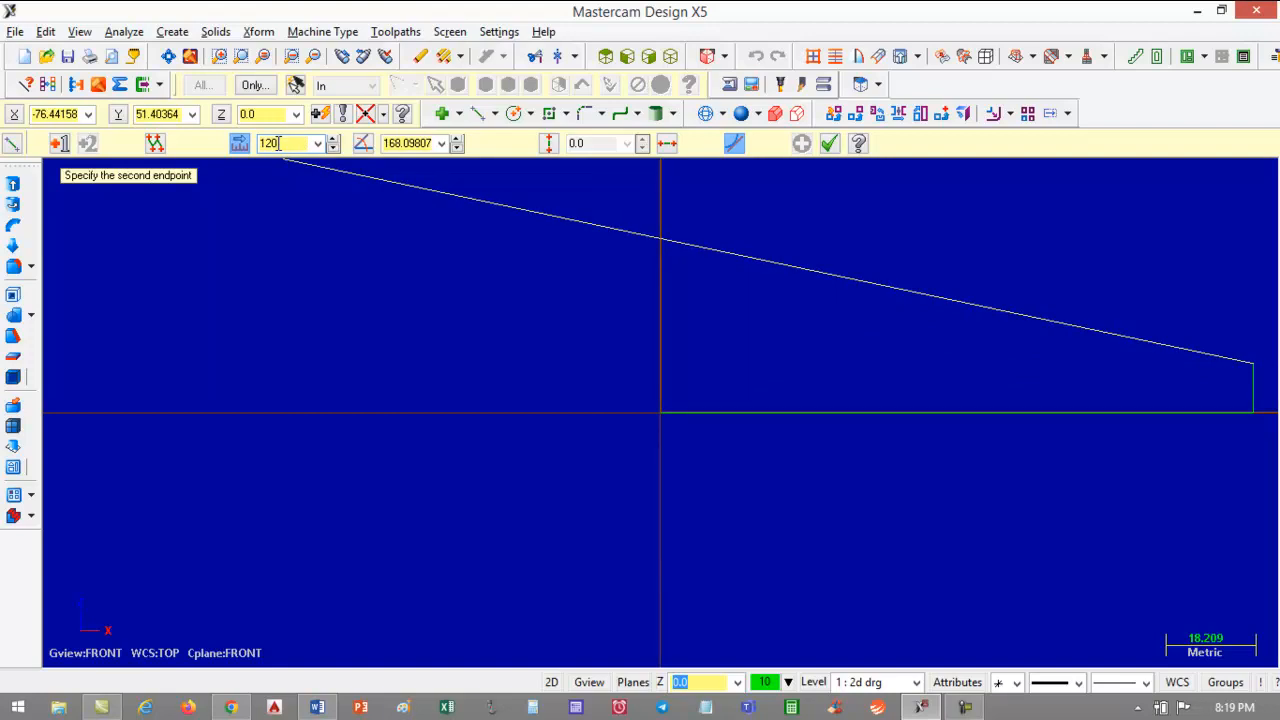
key("Return")
left_click(407, 143)
type("180")
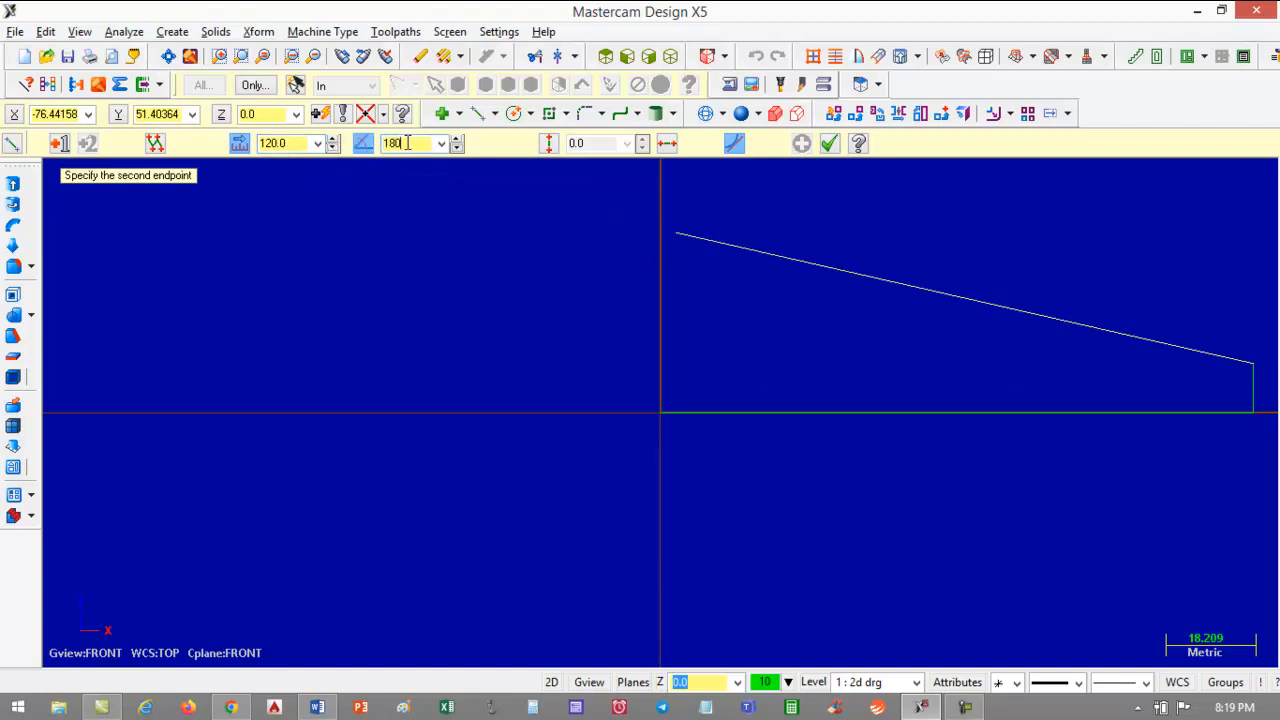
key("Return")
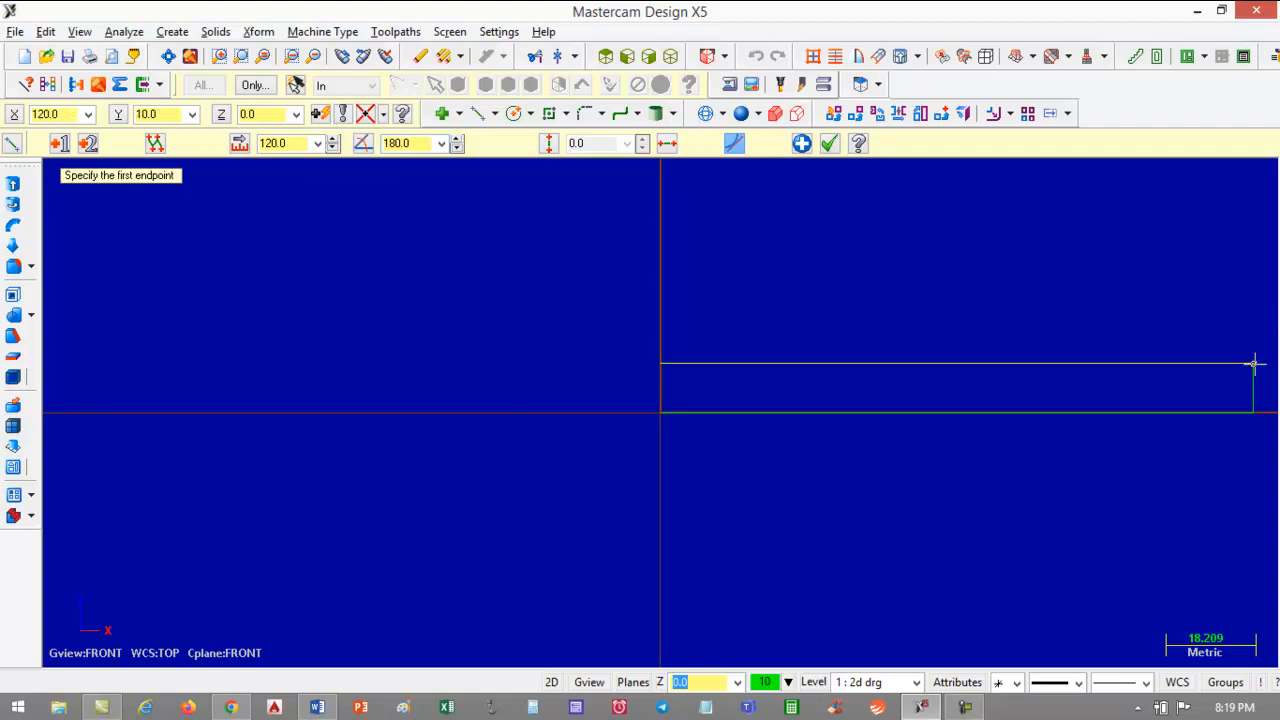
left_click(802, 145)
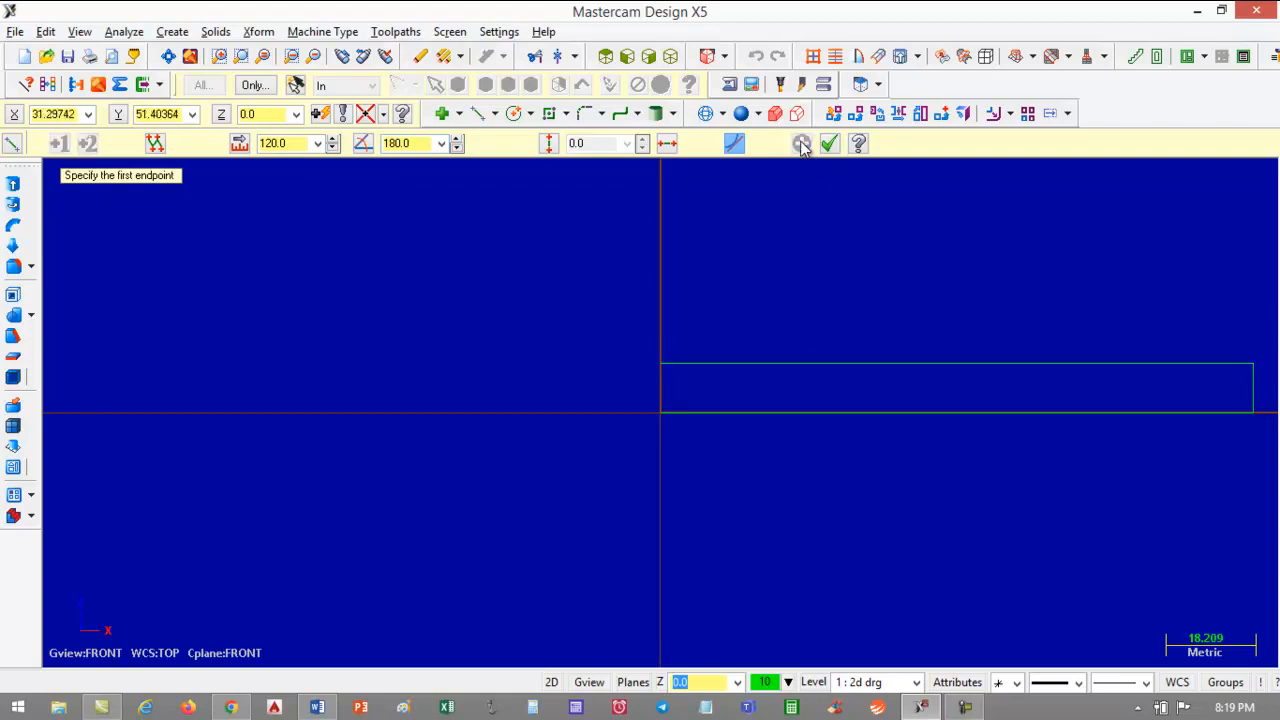
Close the rectangle with a line from the upper edge's left end down to the origin and finish the line command.
left_click(661, 366)
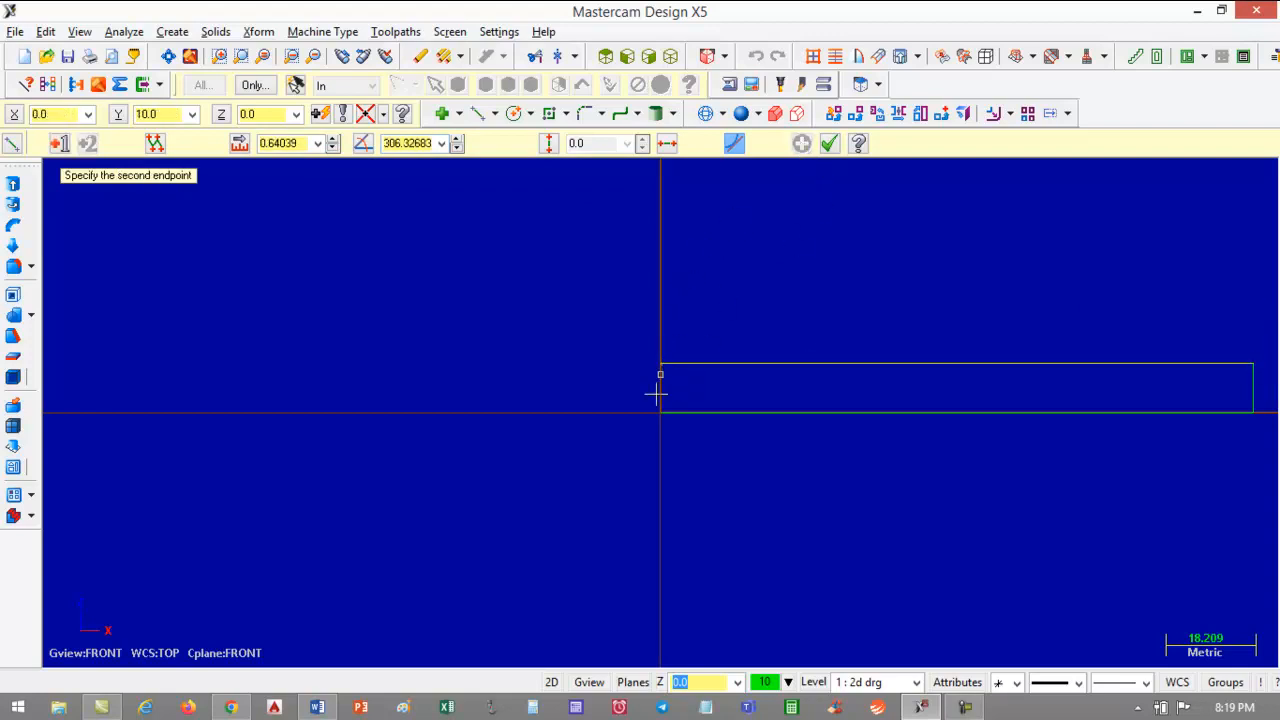
left_click(662, 416)
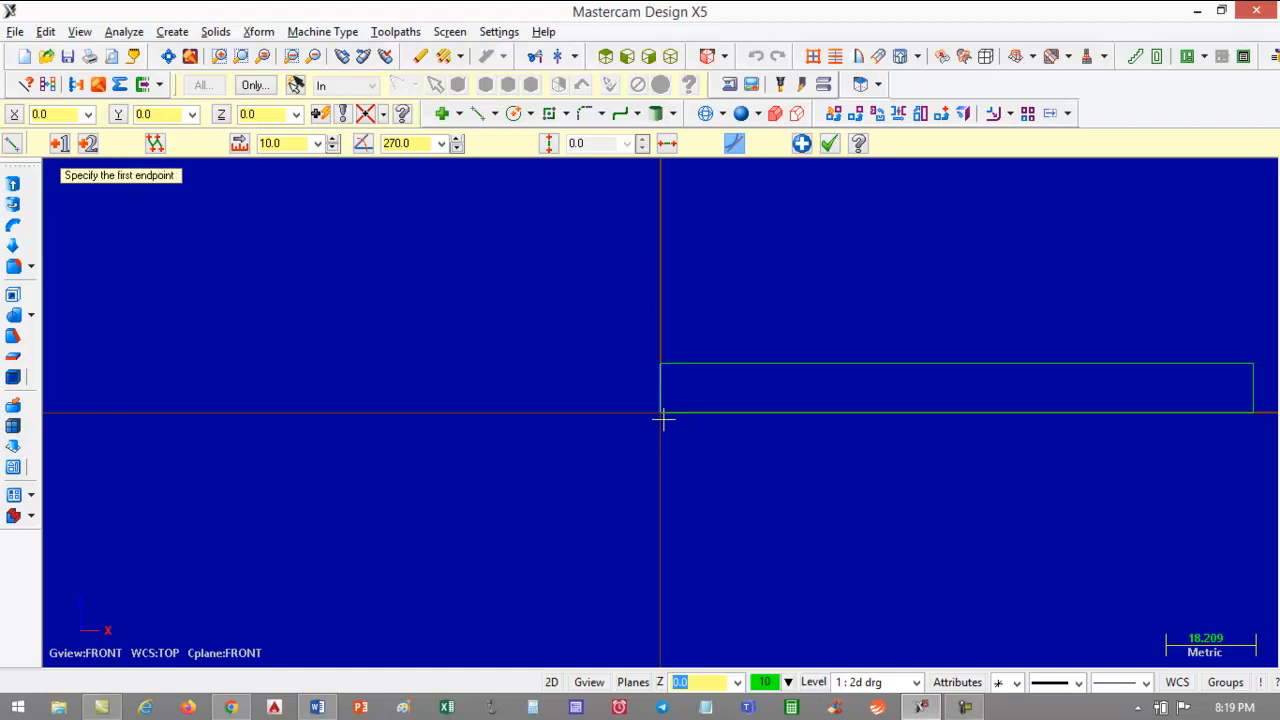
left_click(802, 144)
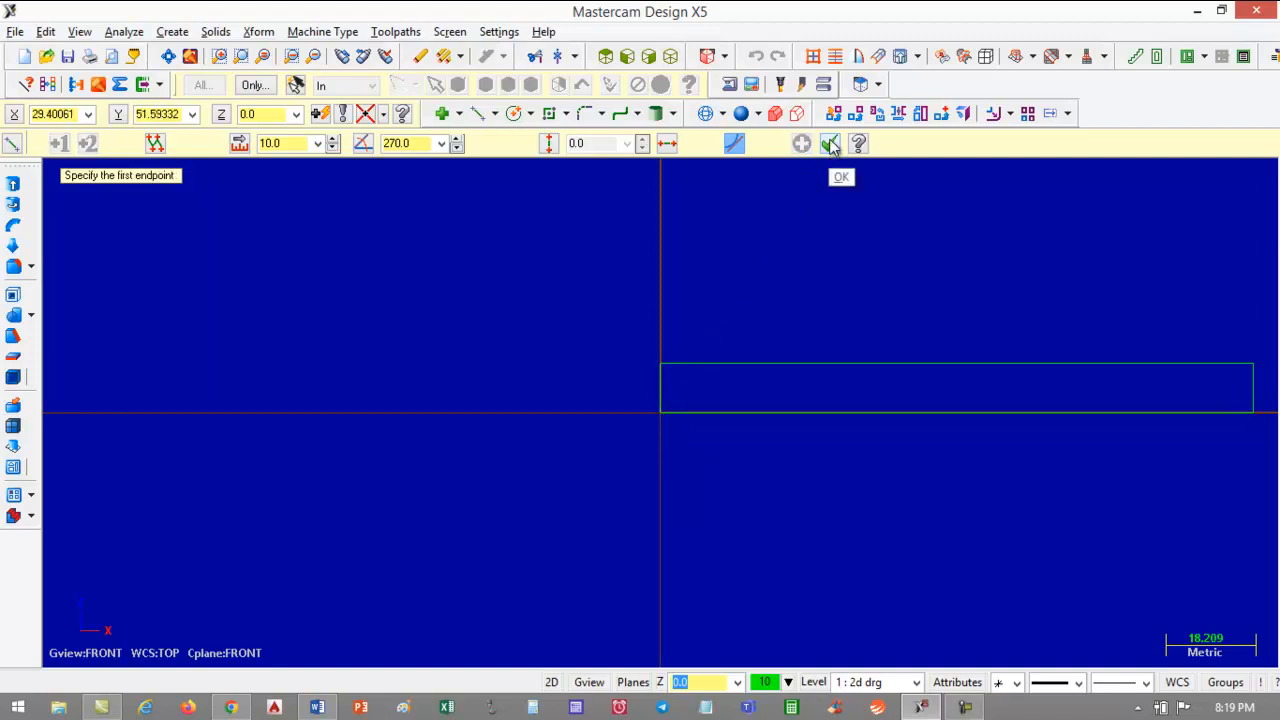
left_click(831, 145)
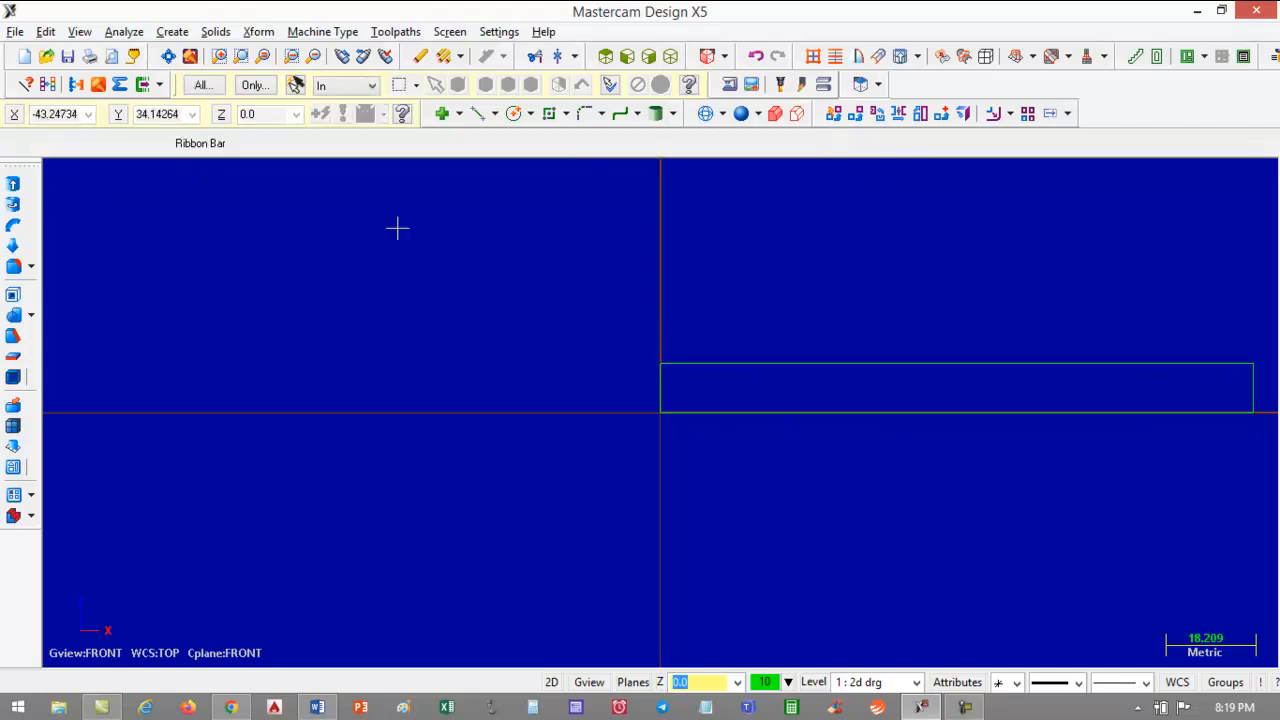
left_click(168, 56)
scroll(437, 291, "down", 3)
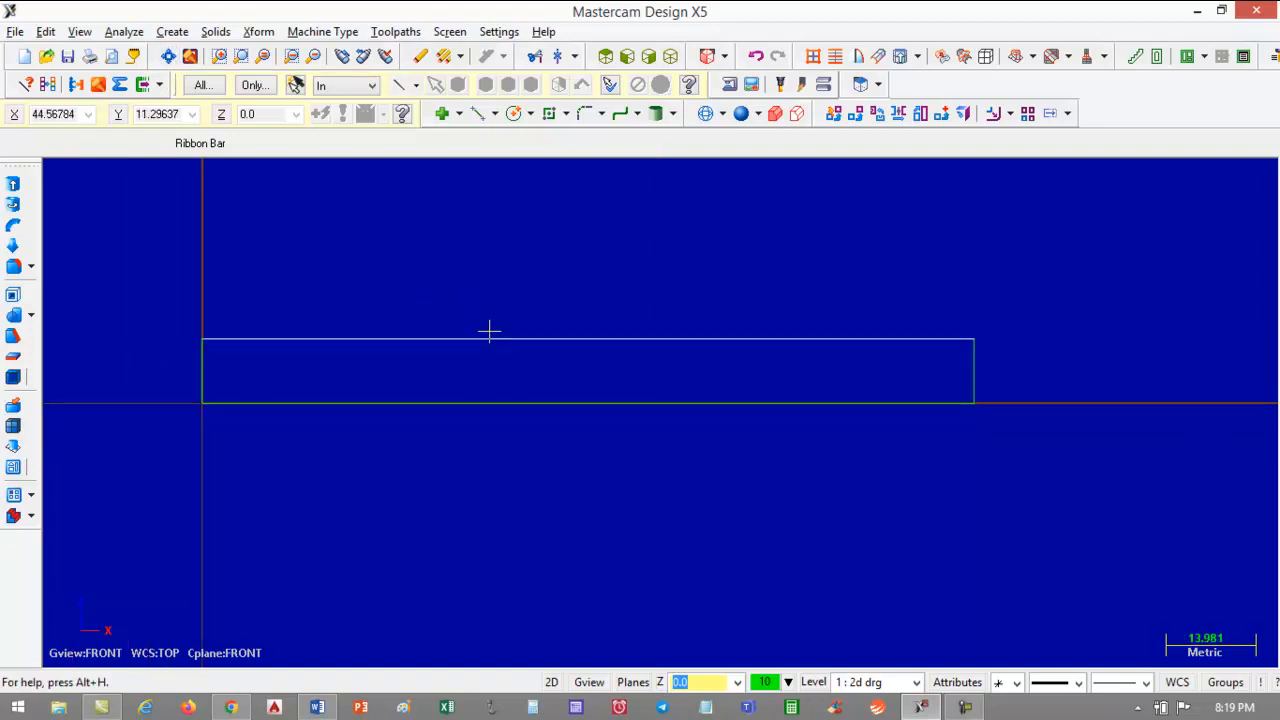
scroll(375, 265, "up", 1)
scroll(375, 263, "up", 4)
scroll(700, 297, "down", 5)
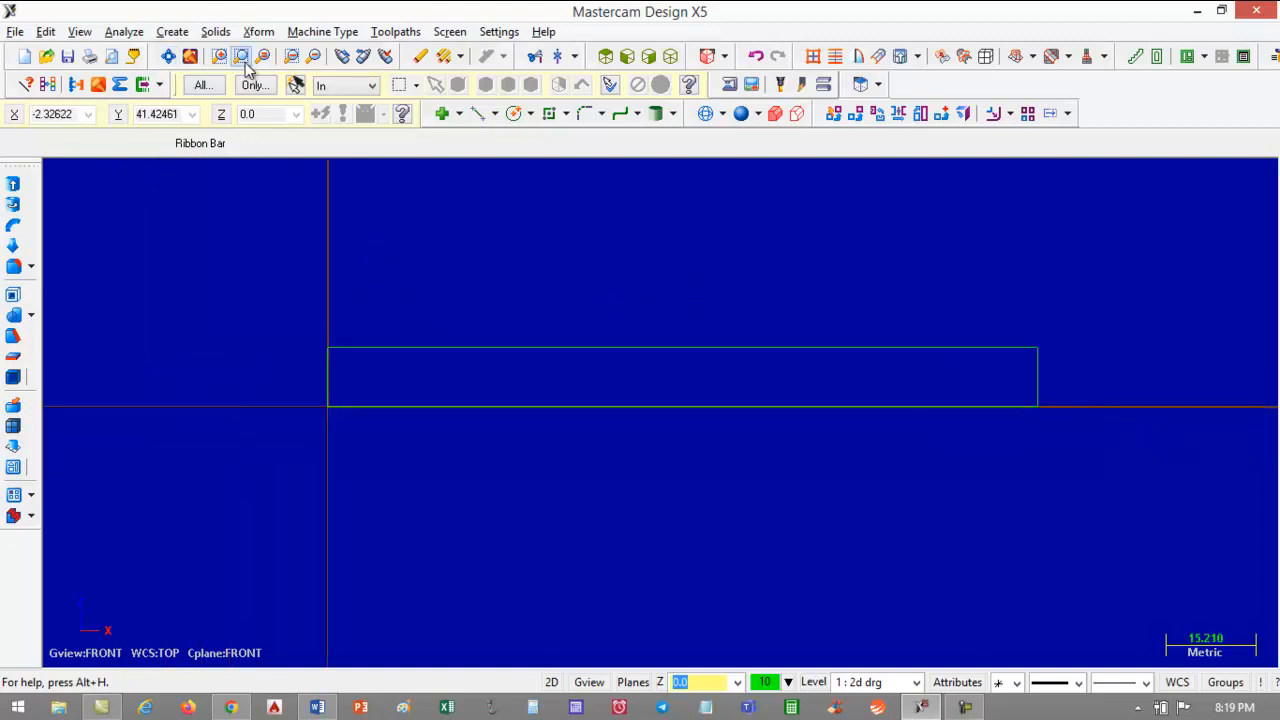
left_click(315, 57)
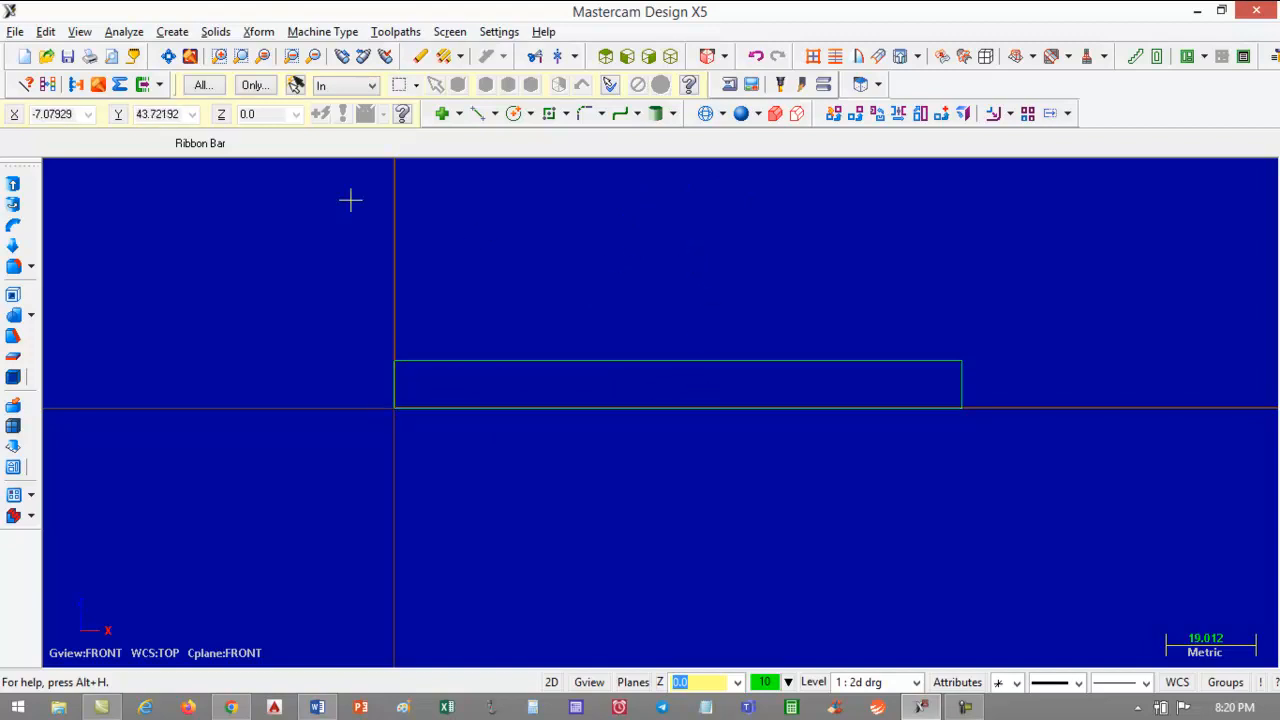
Start a centre-point circle and place its centre at X 60, Y 30, Z 0.
left_click(171, 32)
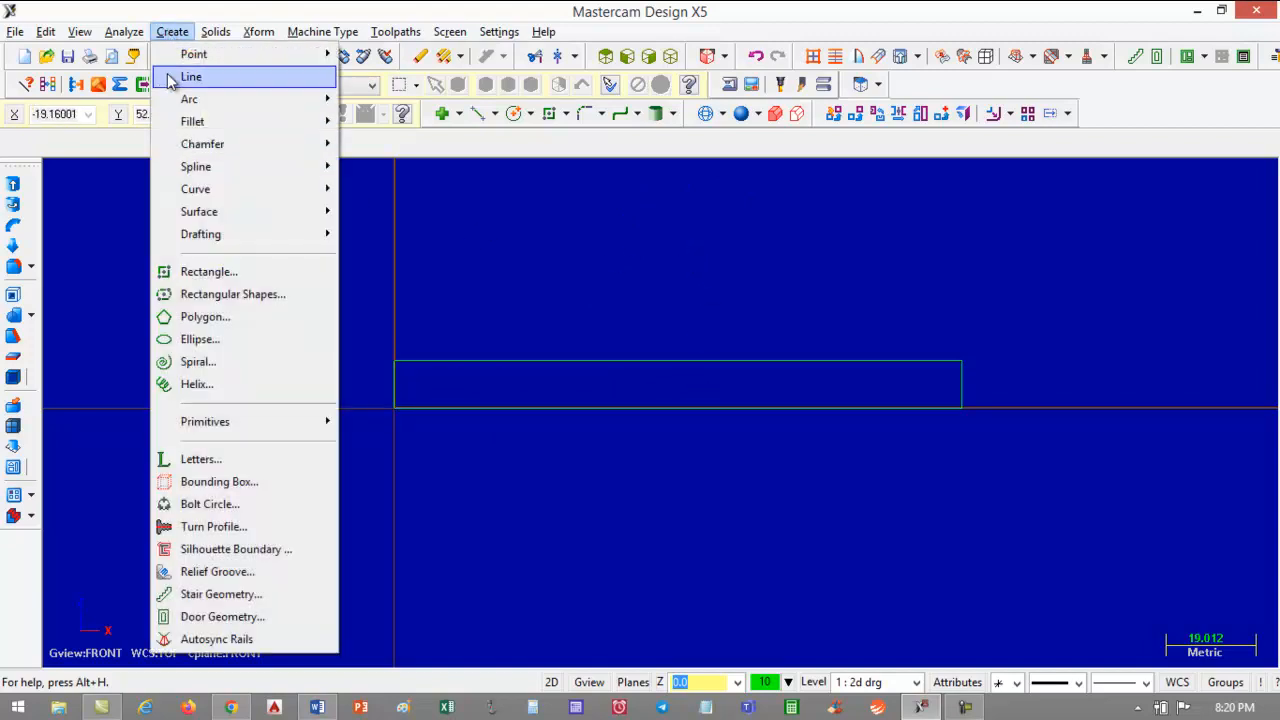
mouse_move(203, 102)
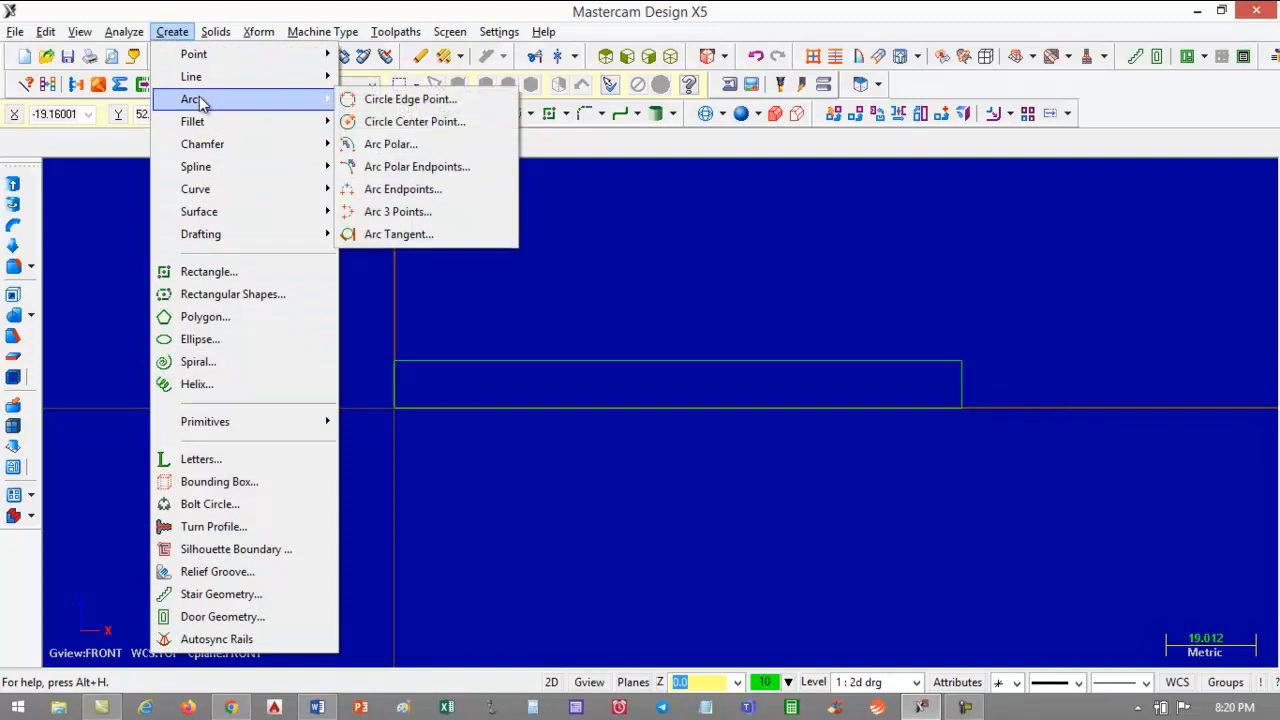
left_click(408, 122)
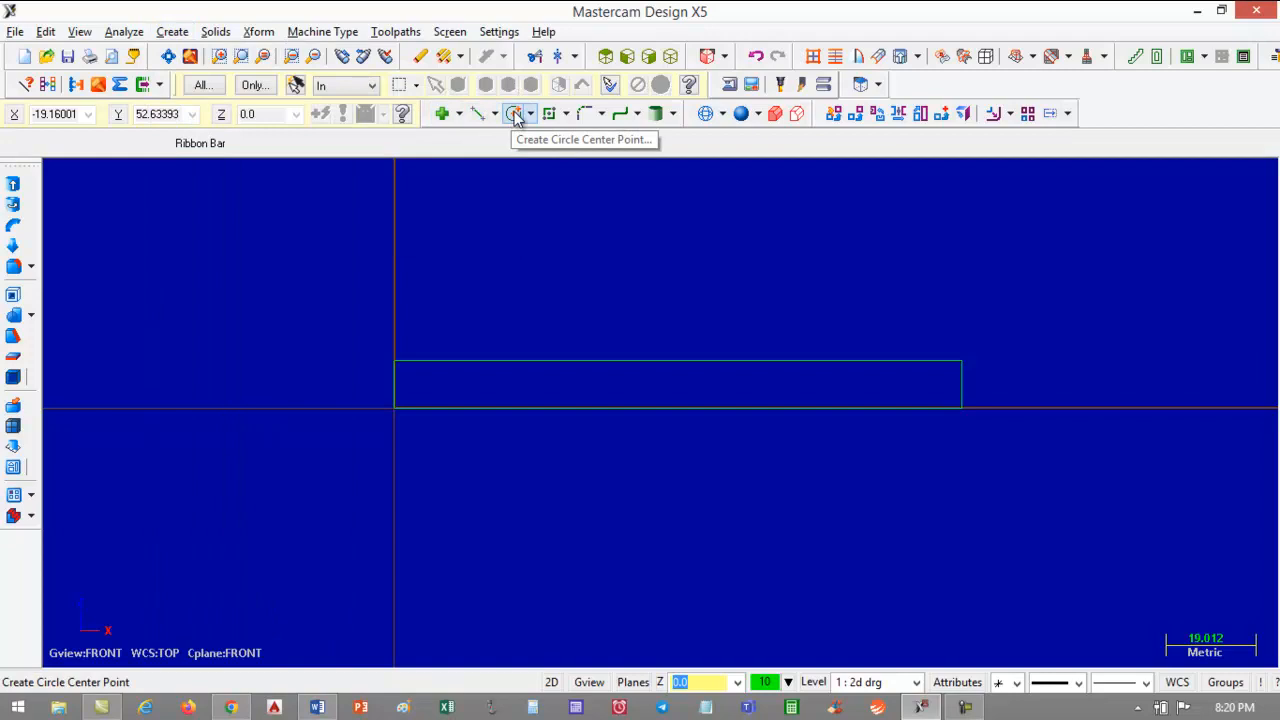
left_click(514, 114)
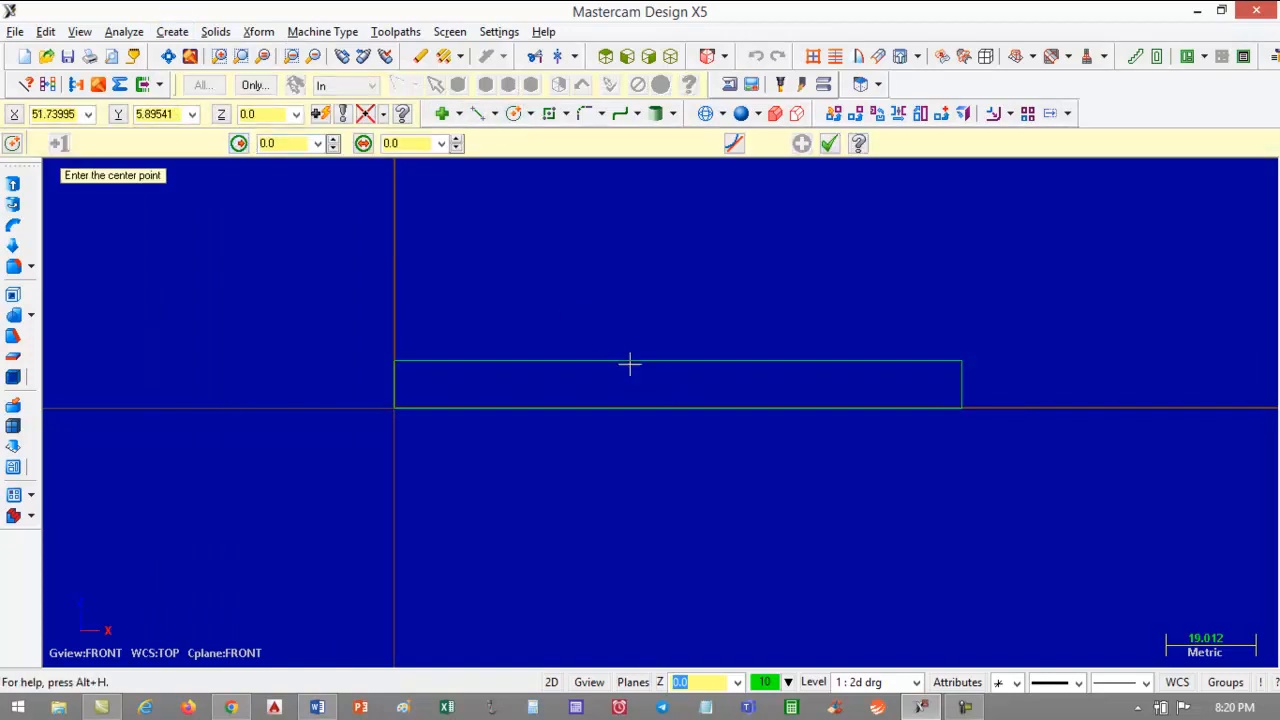
left_click(54, 115)
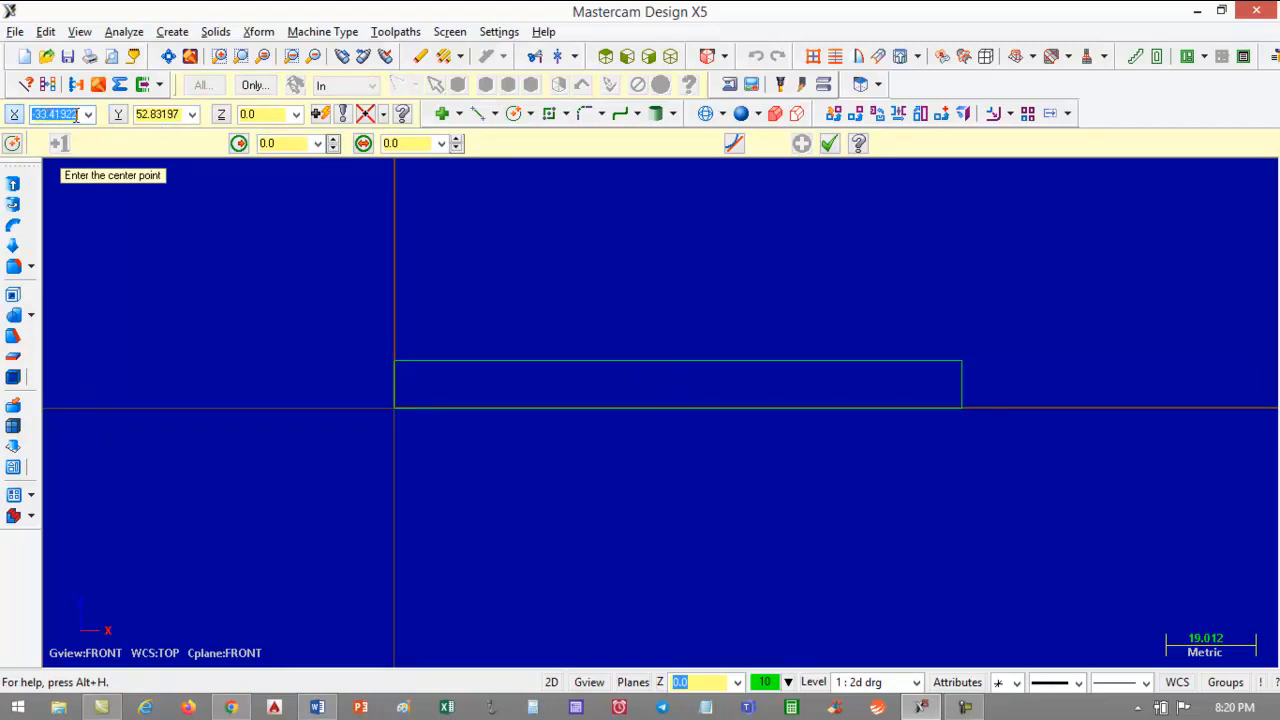
type("60")
key("Tab")
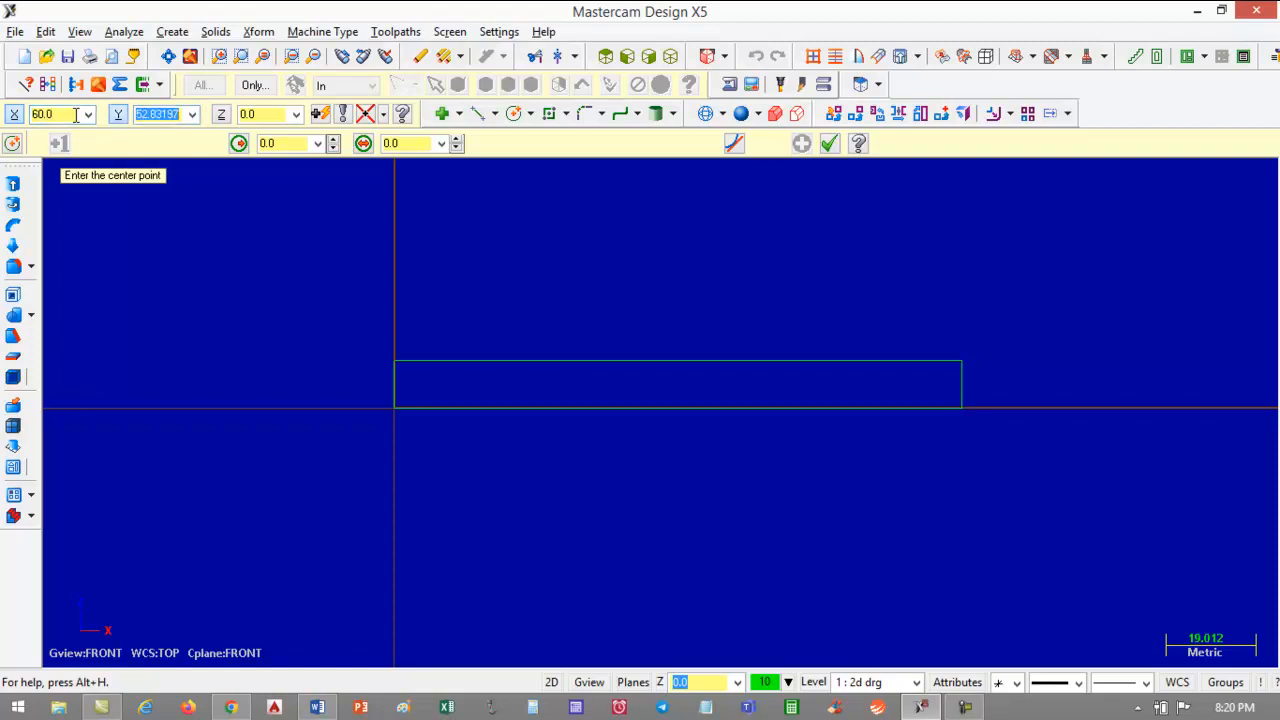
type("30")
key("Tab")
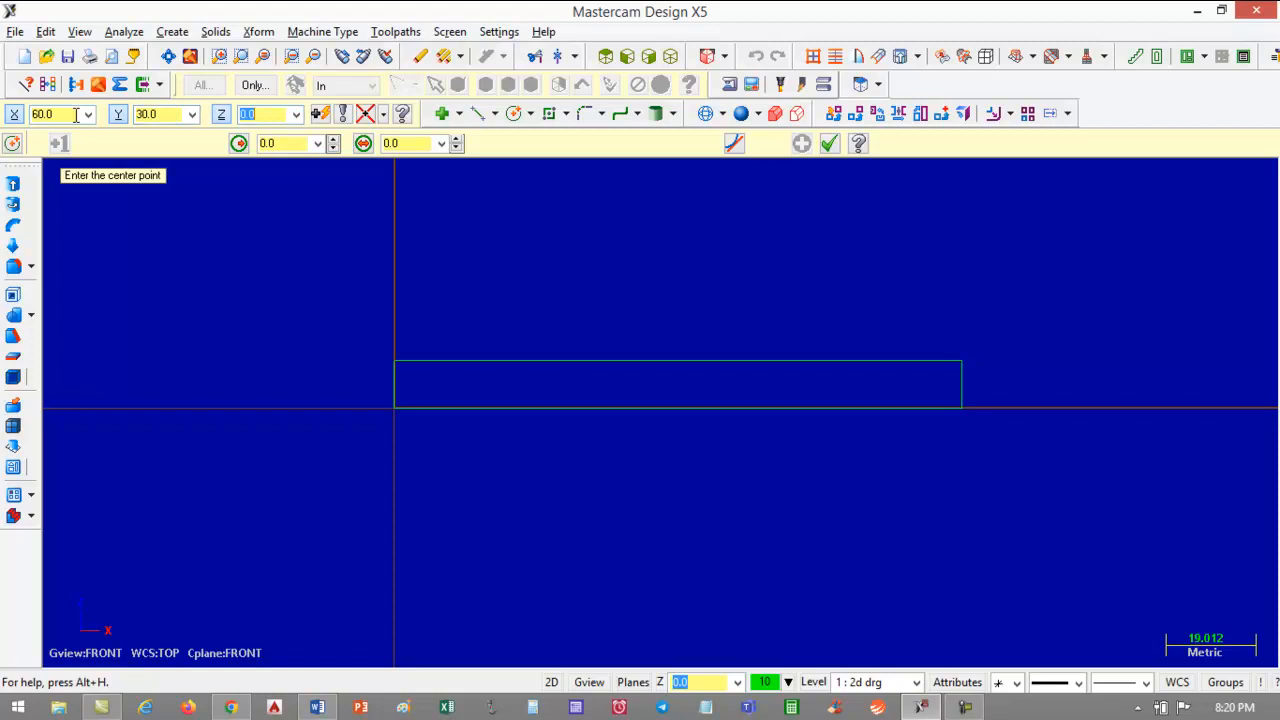
type("0")
key("Return")
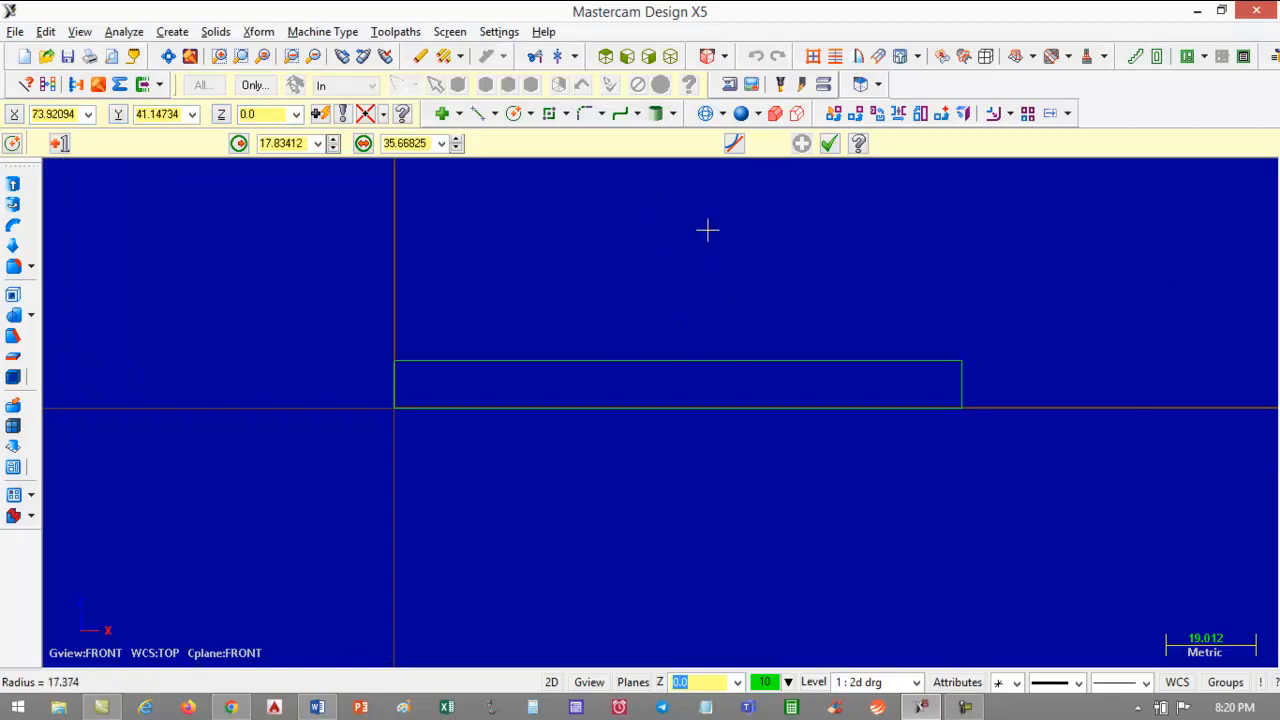
Set the circle's diameter to 30 mm and fix it in place.
left_click(403, 143)
type("30")
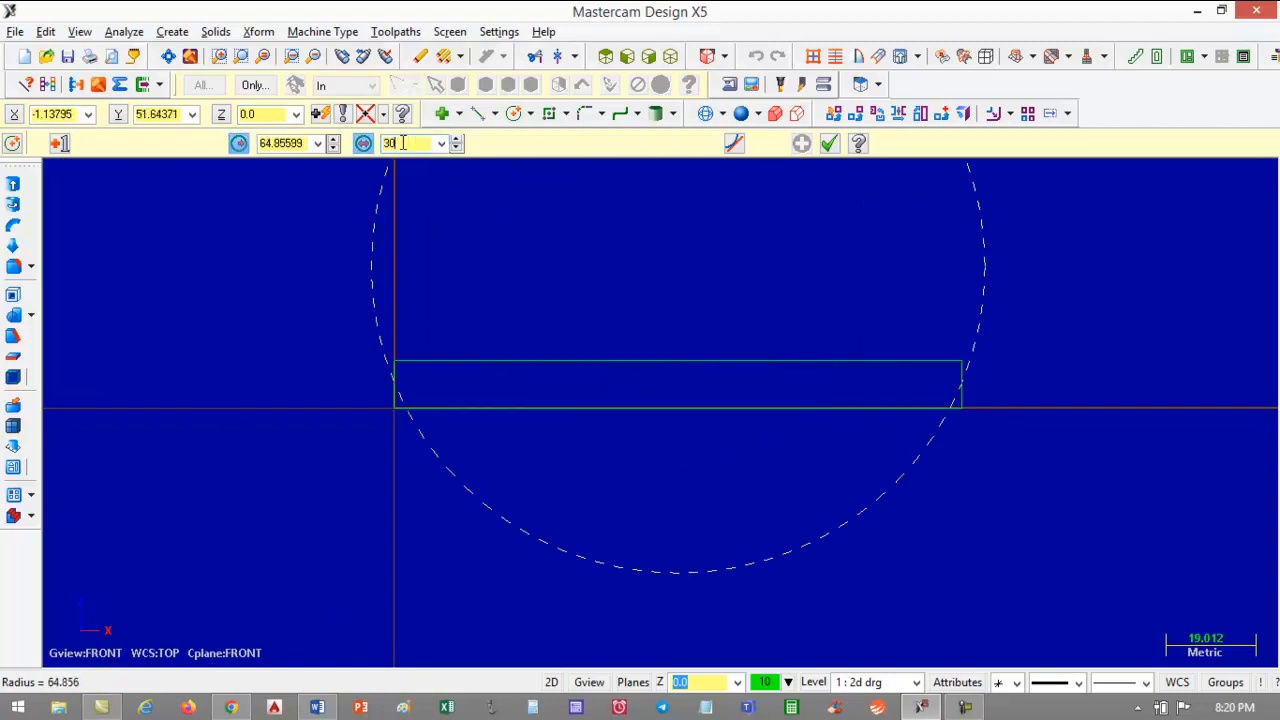
key("Return")
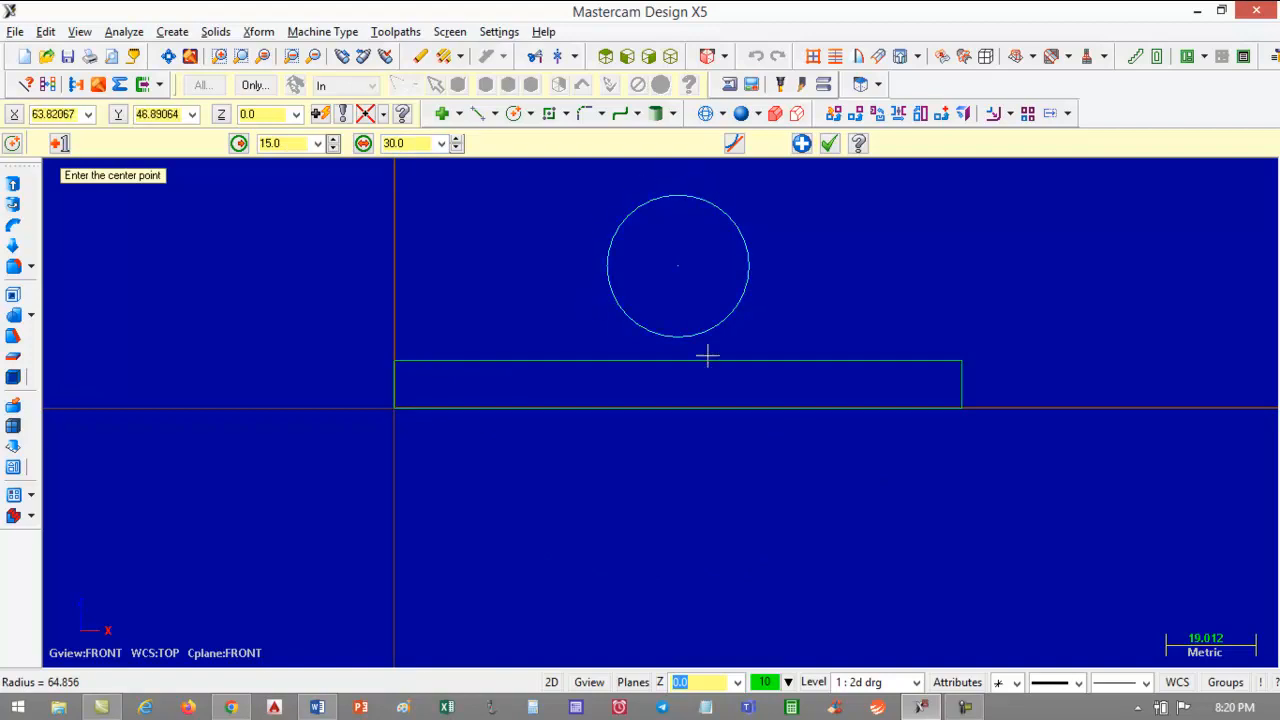
left_click(801, 143)
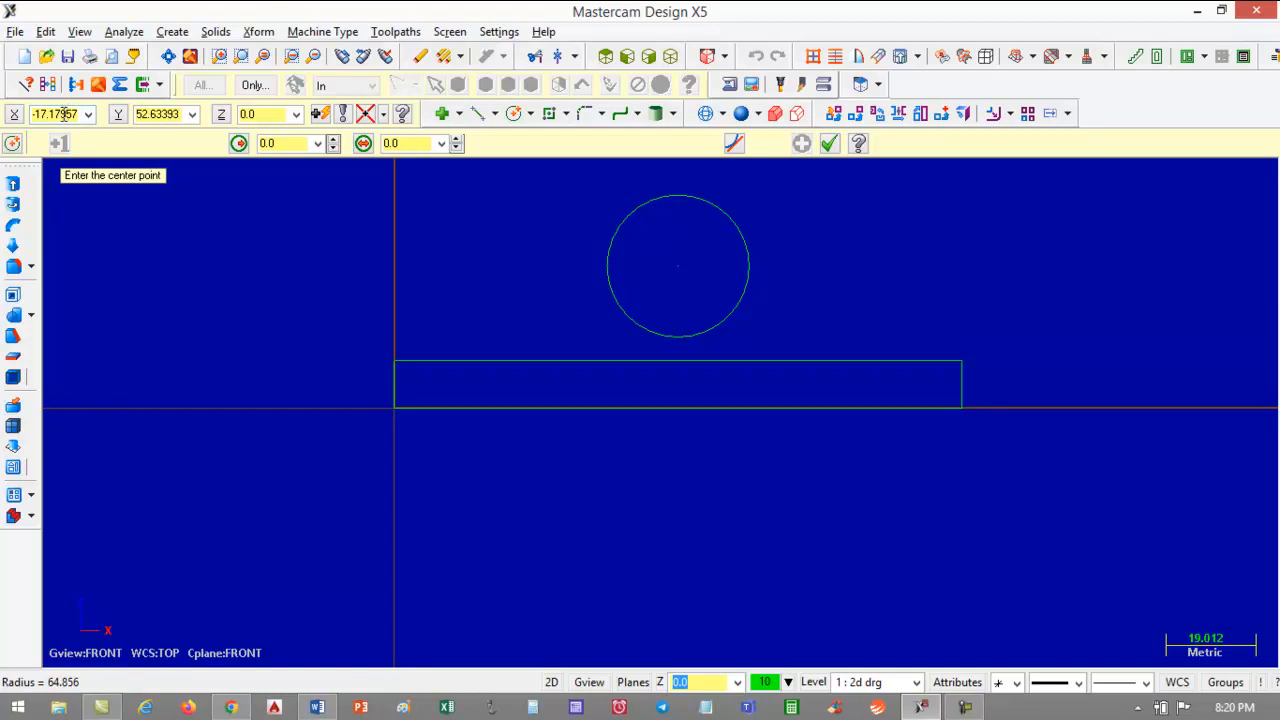
Draw a concentric circle of radius 30 mm around the 30 mm diameter circle and finish the circle command.
left_click(681, 267)
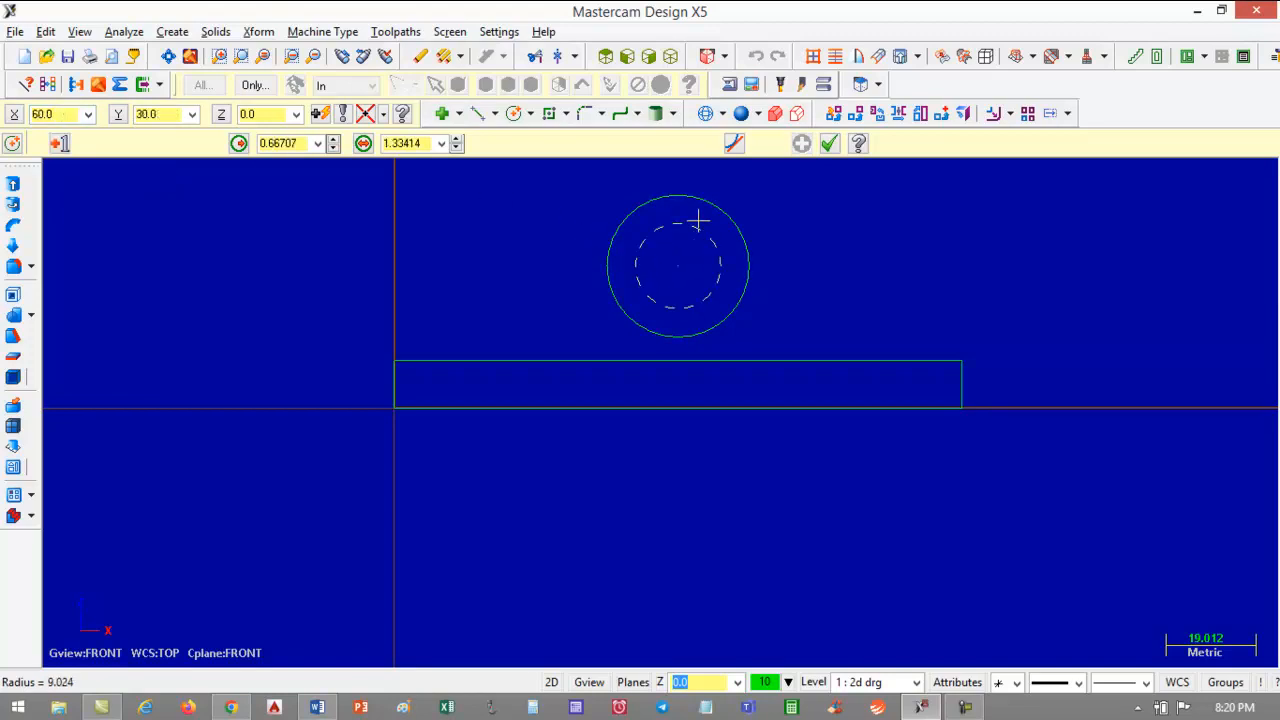
left_click(406, 143)
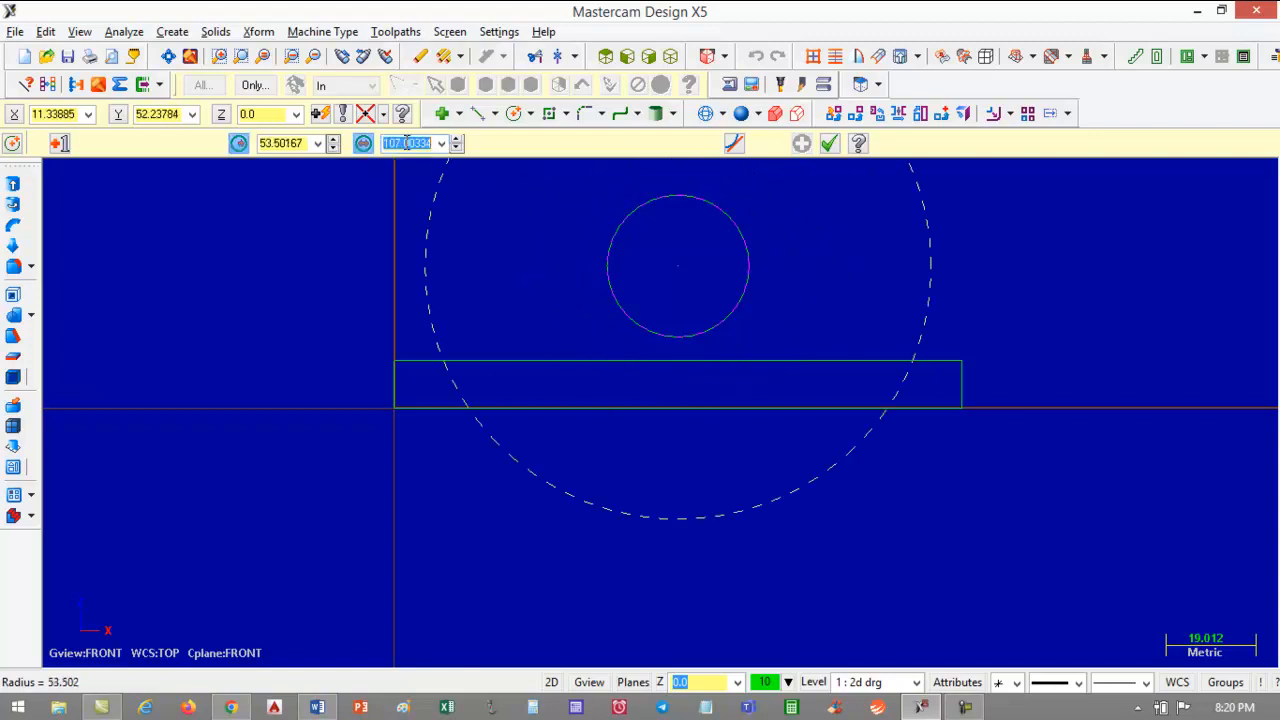
left_click(277, 138)
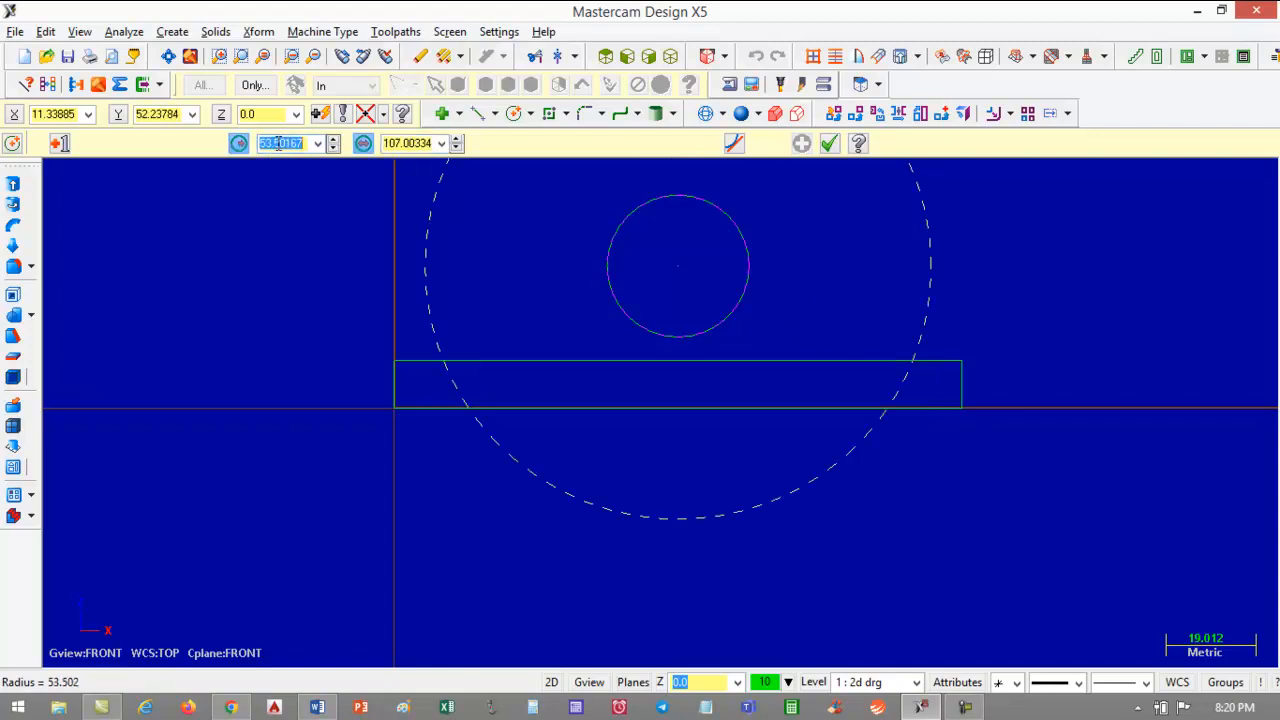
type("3")
key("Return")
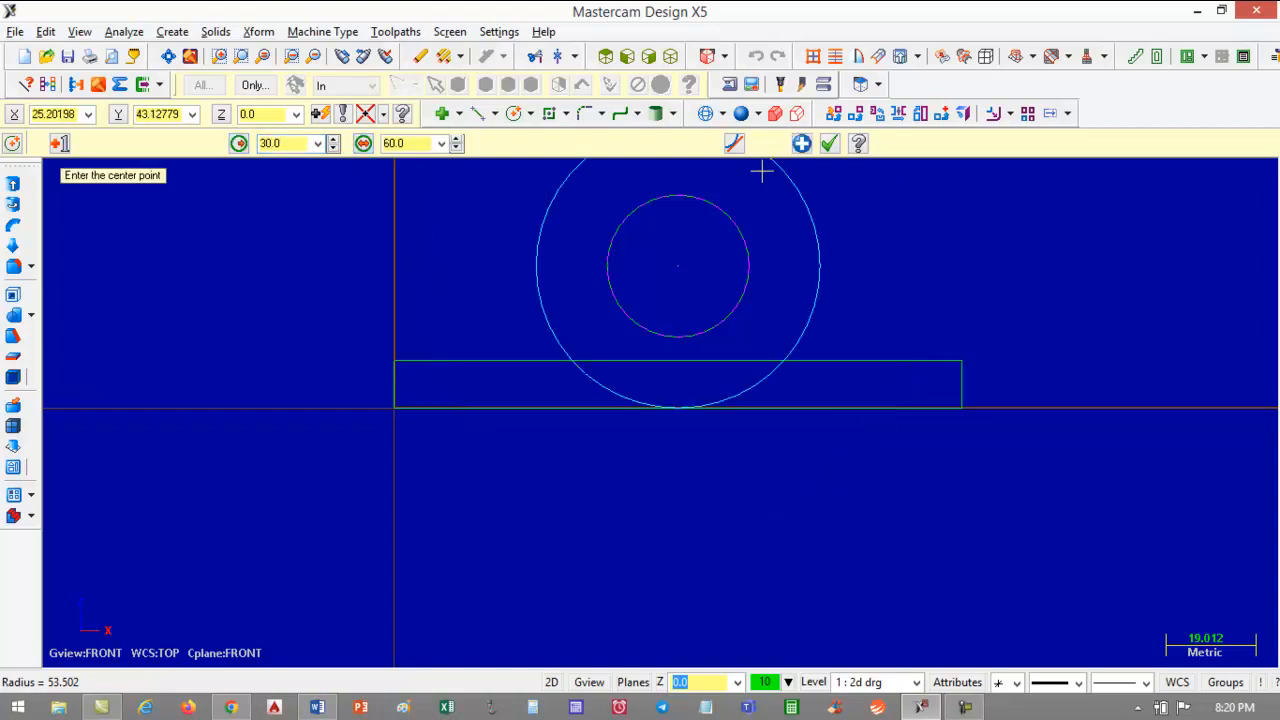
left_click(831, 145)
Compare the profile with the Ex. 1 drawing in the Word document, then return to Mastercam.
scroll(780, 268, "down", 4)
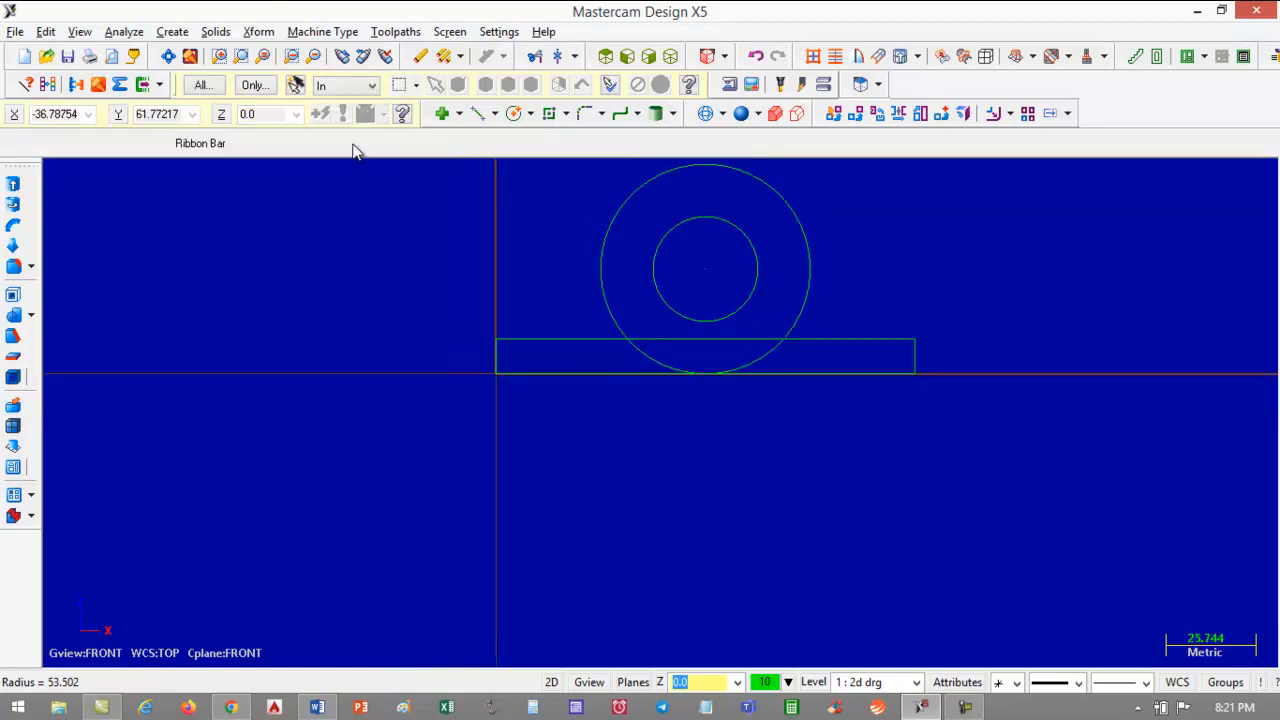
left_click(168, 56)
scroll(808, 289, "down", 2)
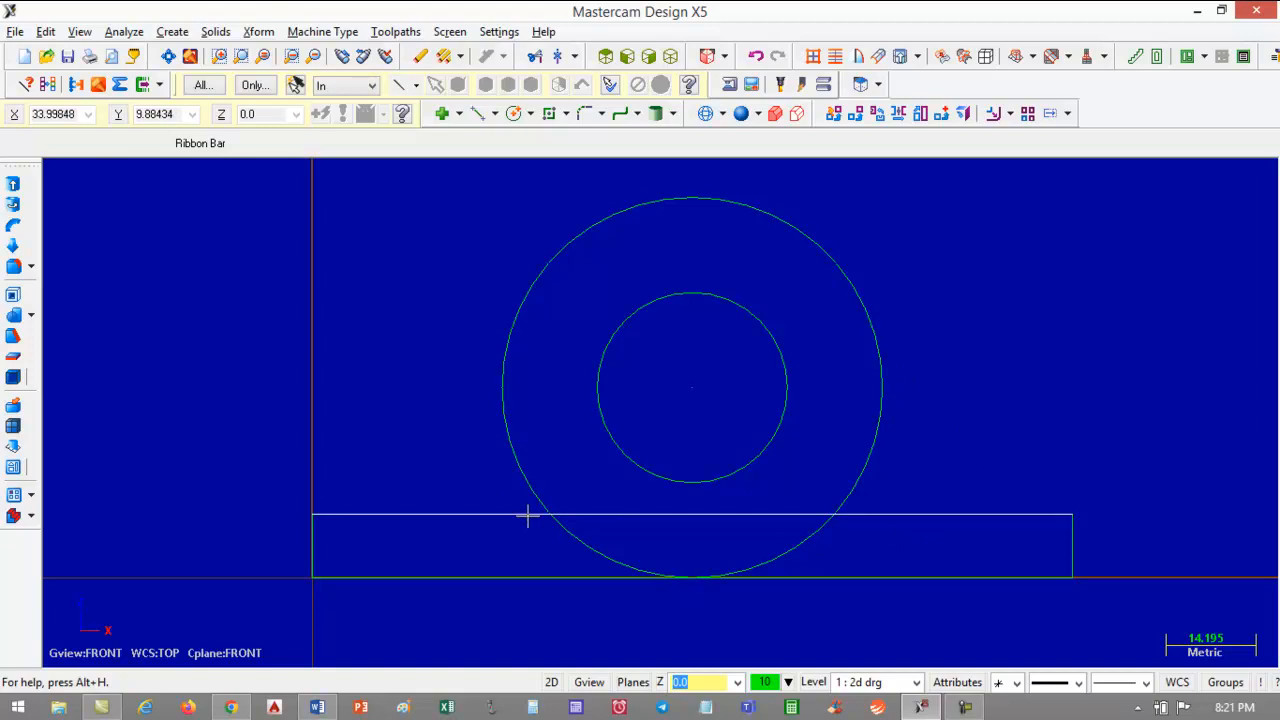
key("alt+Tab")
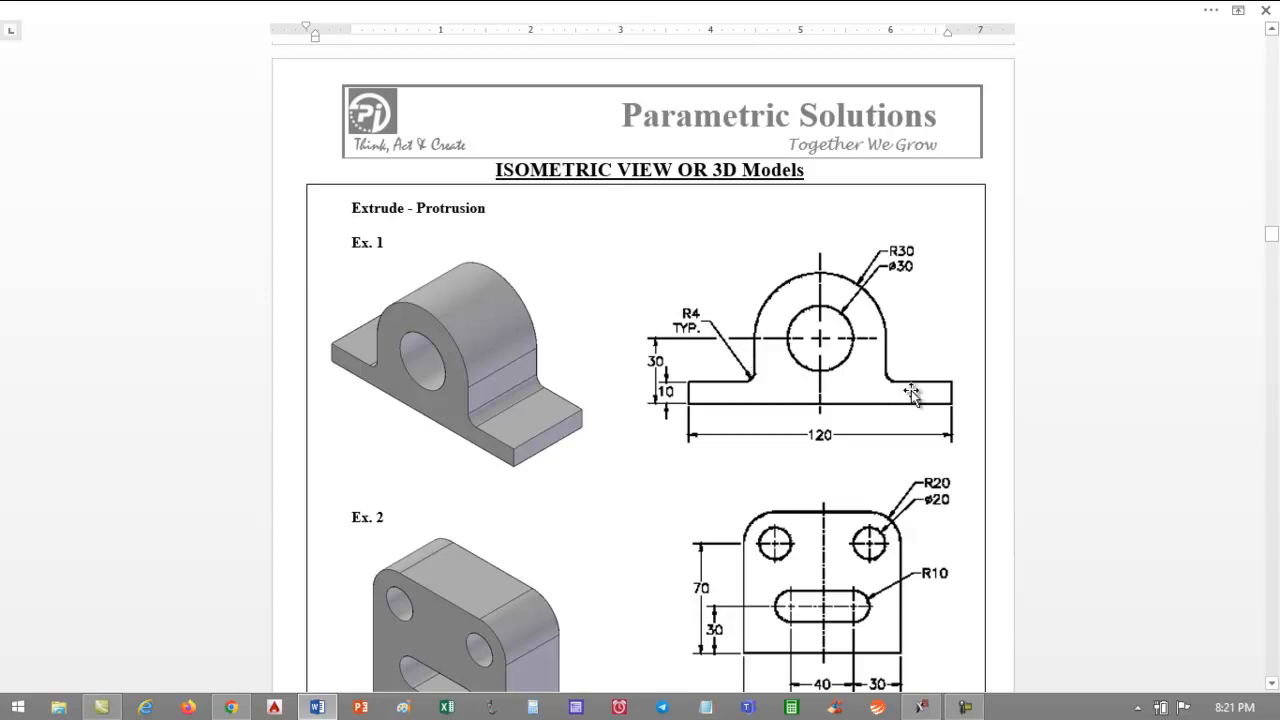
key("alt+Tab")
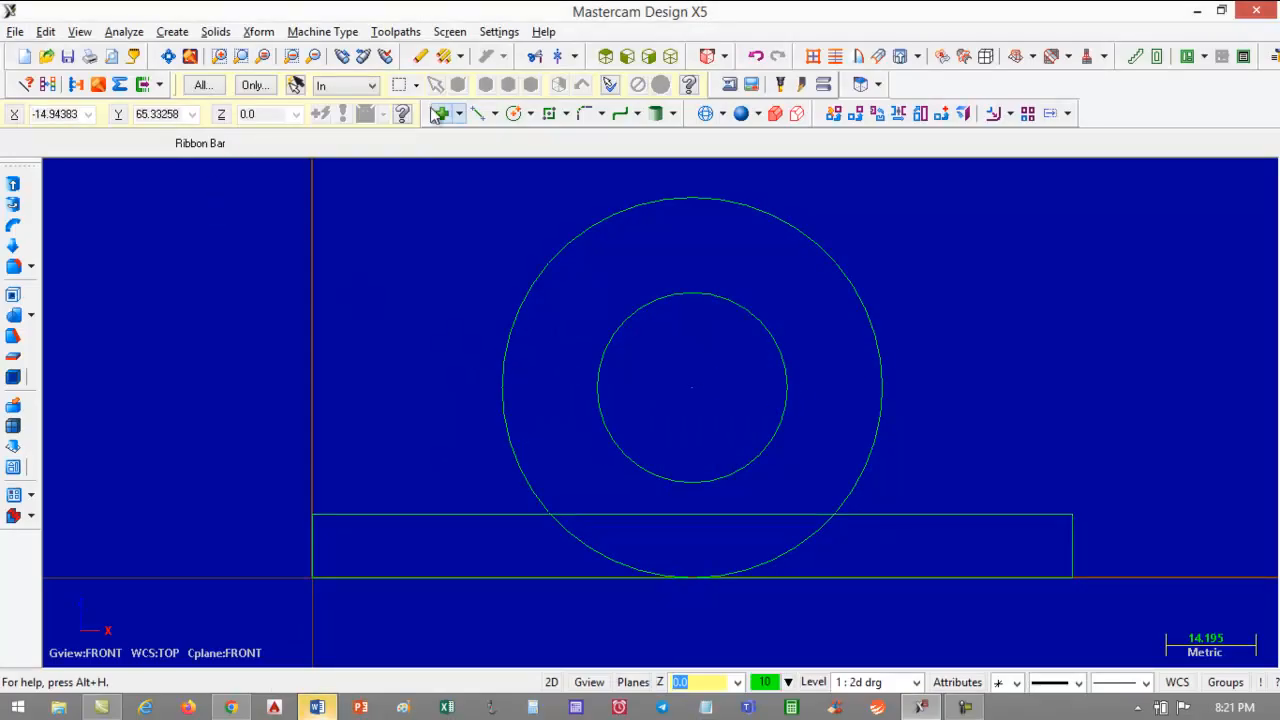
Draw a 20 mm vertical line from the large circle's left quadrant down to the base's upper edge.
left_click(478, 113)
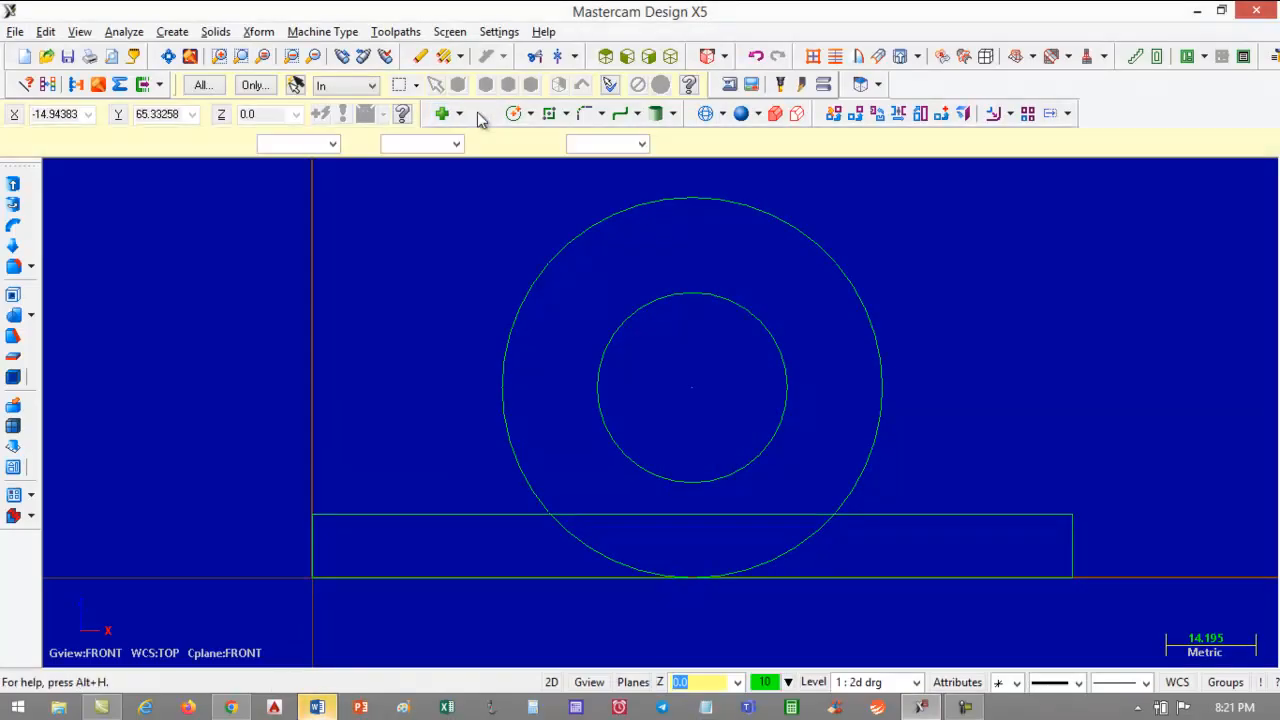
left_click(503, 390)
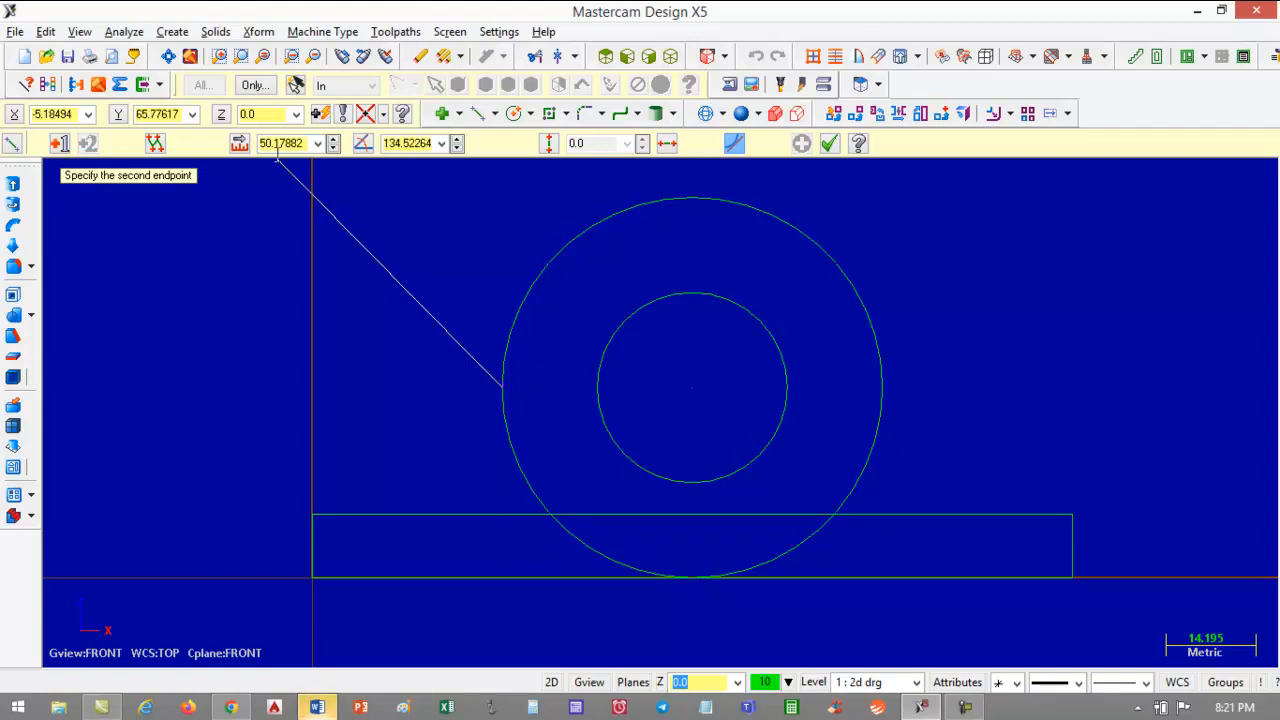
left_click(501, 517)
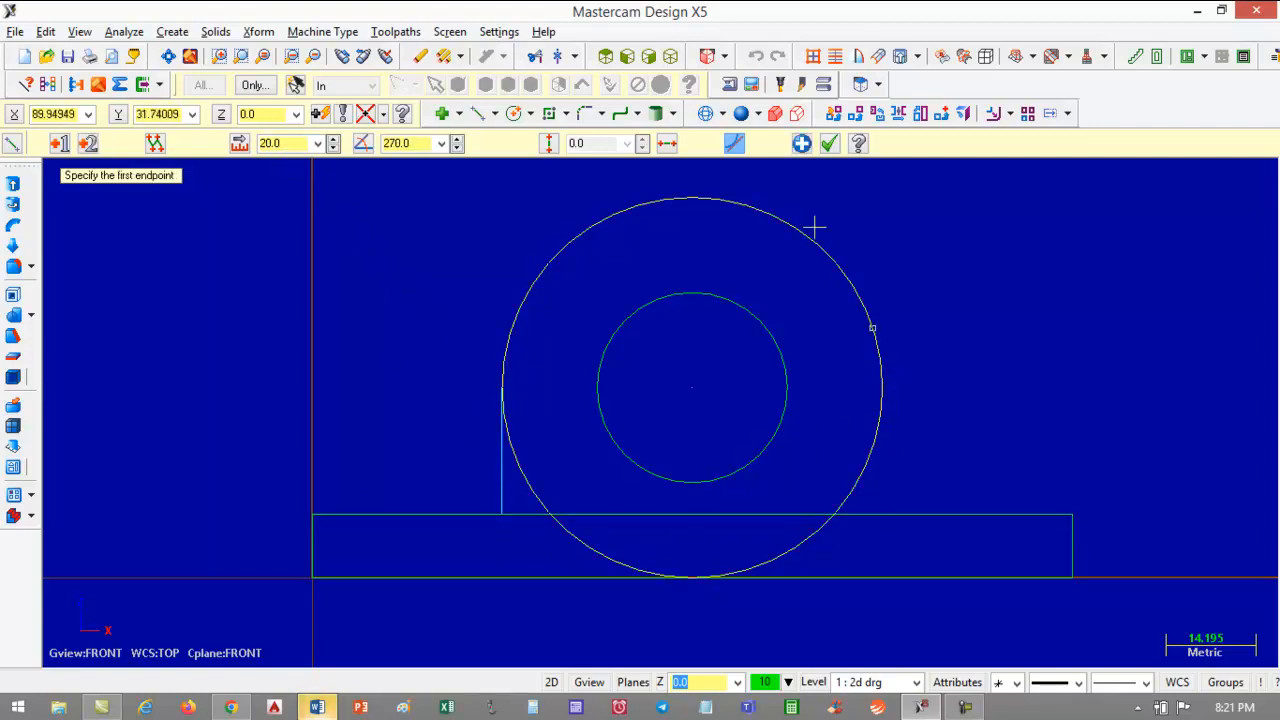
left_click(803, 145)
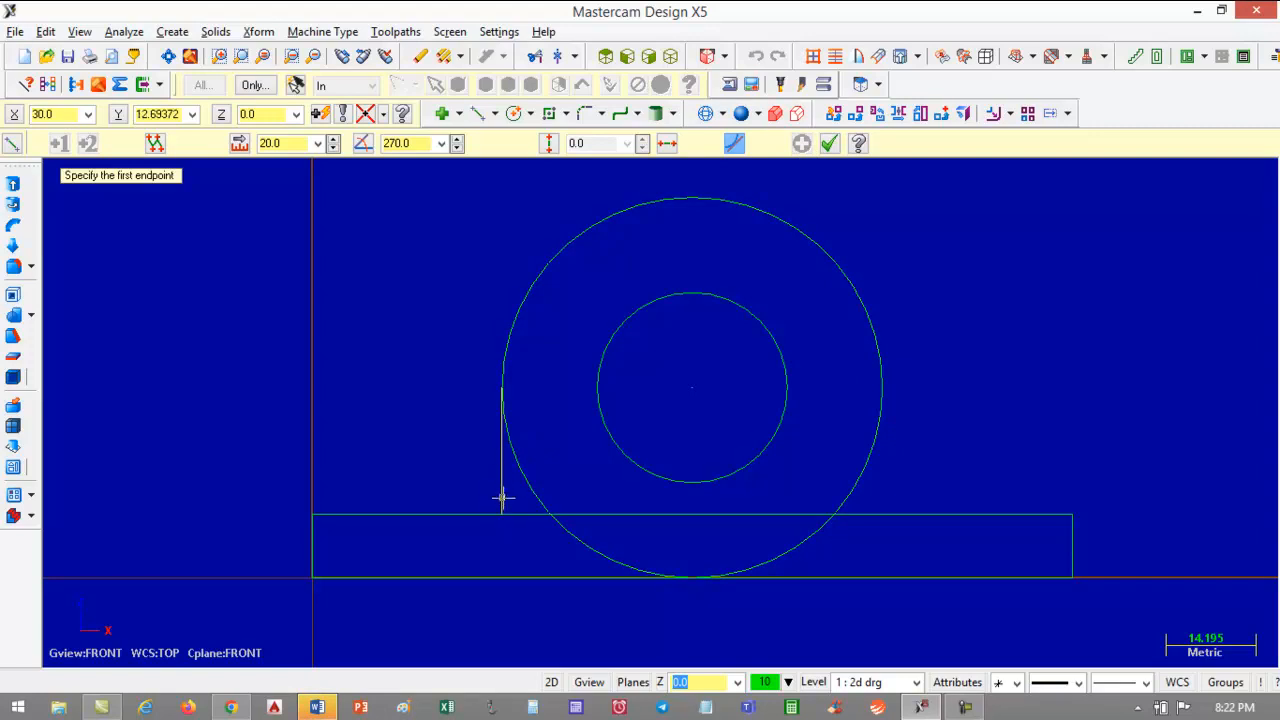
Draw a matching 20 mm vertical line from the large circle's right quadrant to the base's upper edge and finish the line command.
left_click(883, 387)
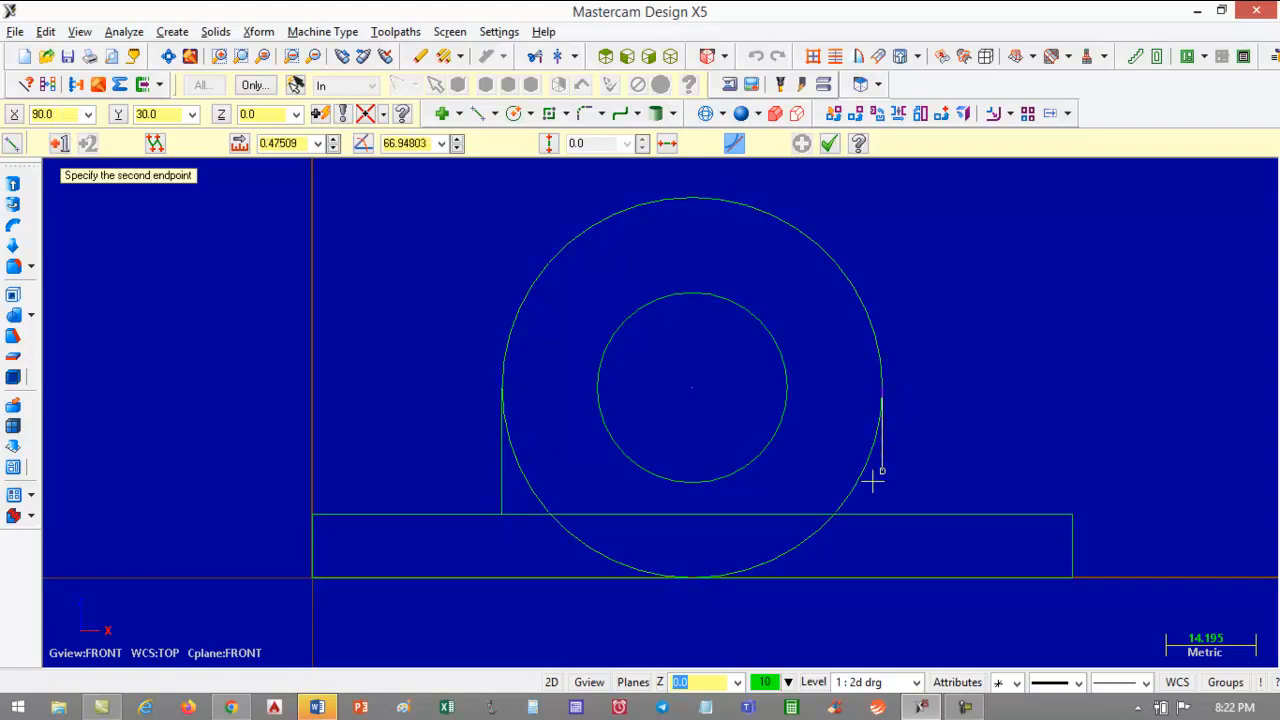
left_click(883, 515)
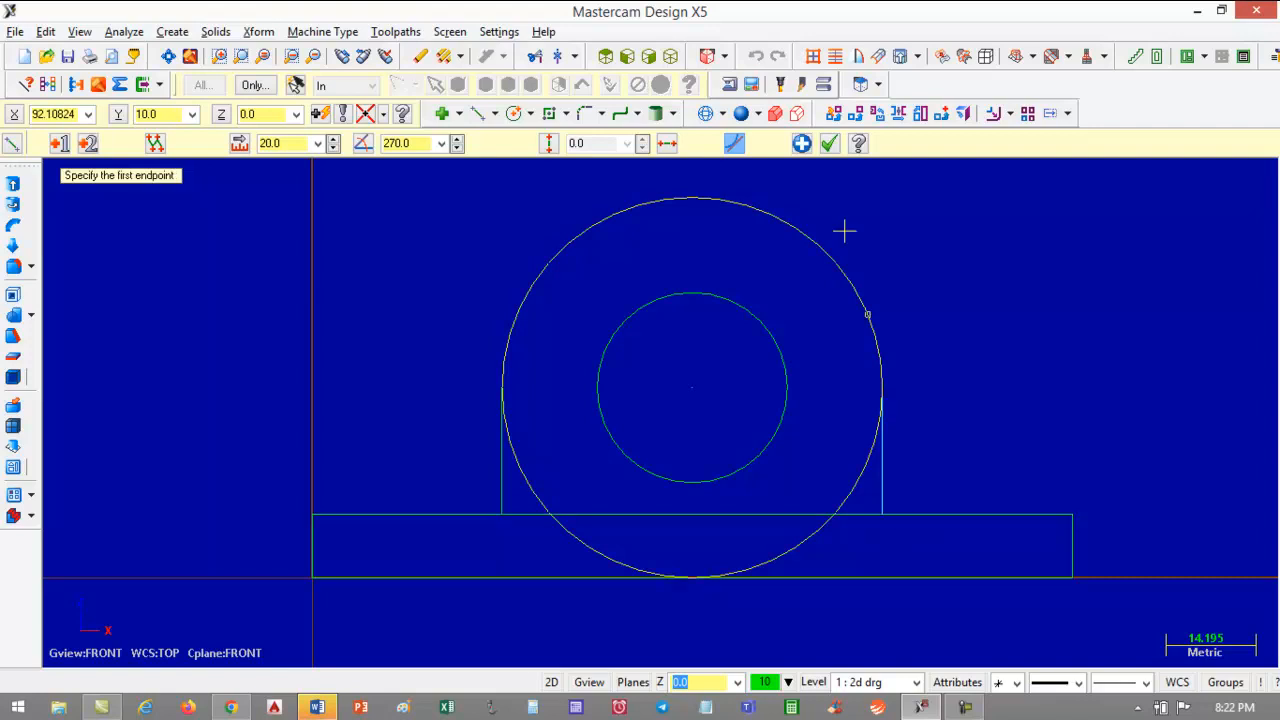
left_click(829, 145)
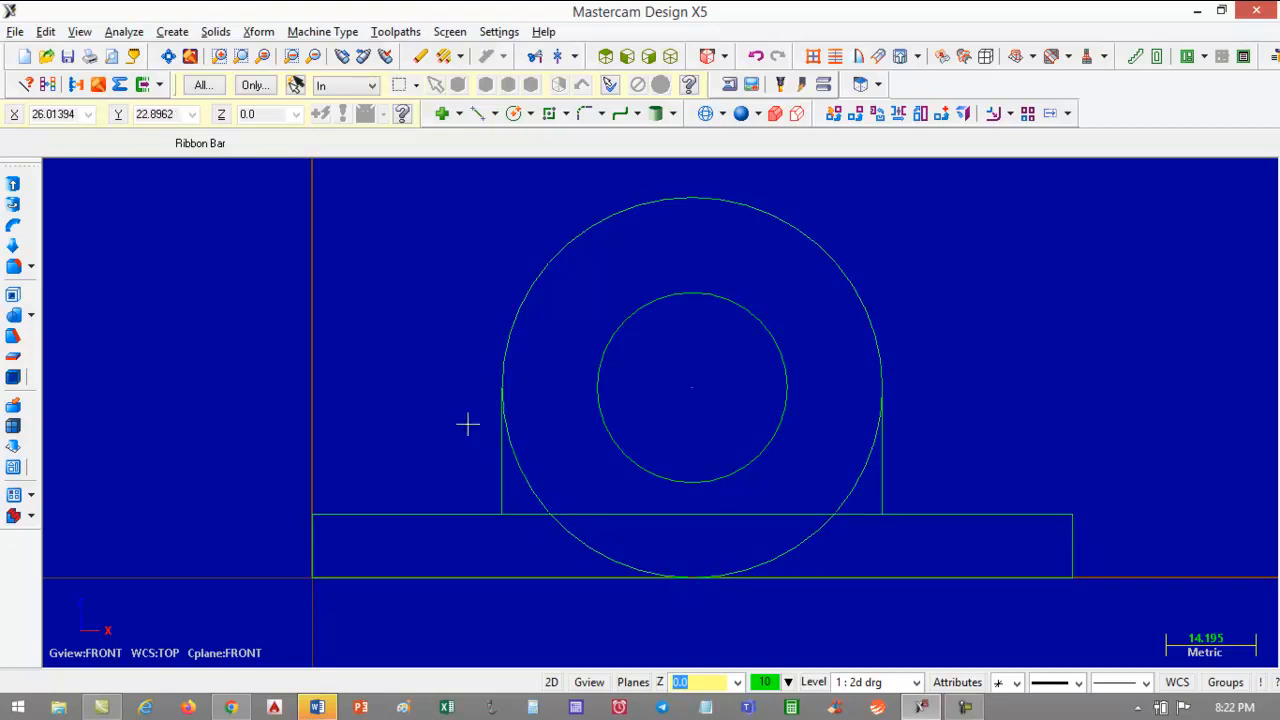
Trim away the large circle's lower half and the base's upper edge between the two vertical lines using Divide / Delete.
left_click(537, 58)
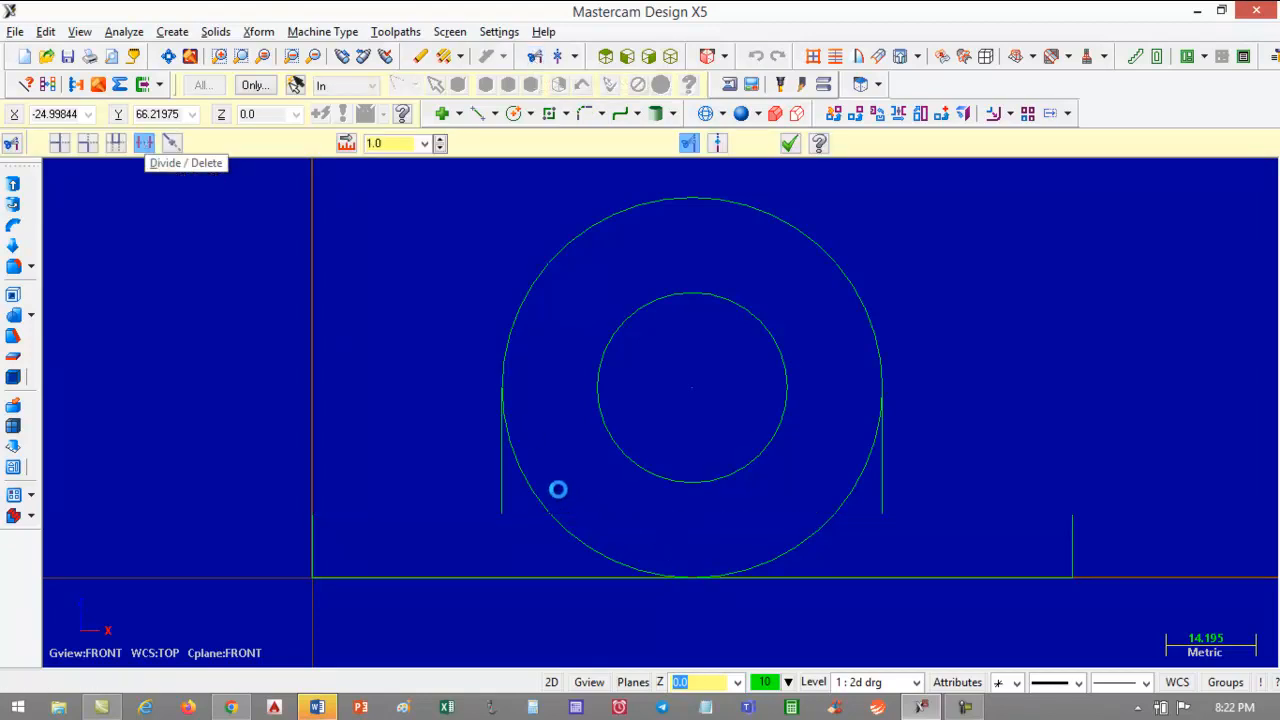
left_click(591, 545)
left_click(806, 544)
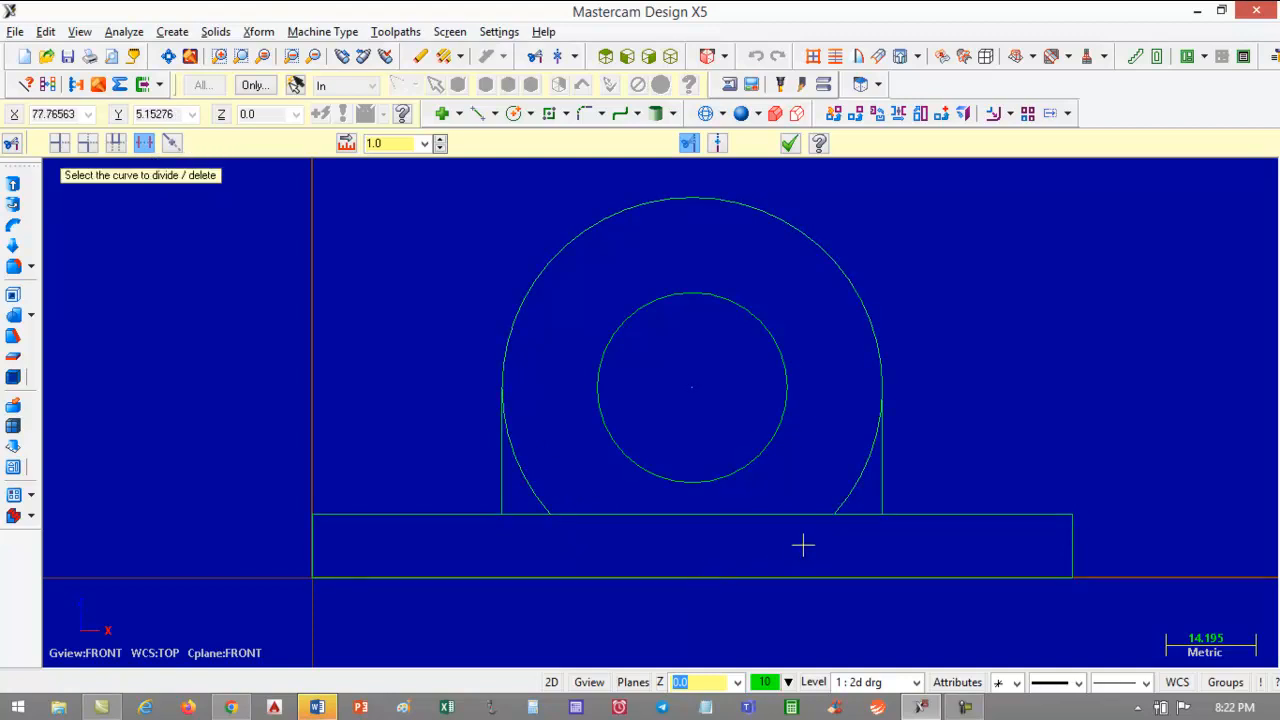
left_click(755, 514)
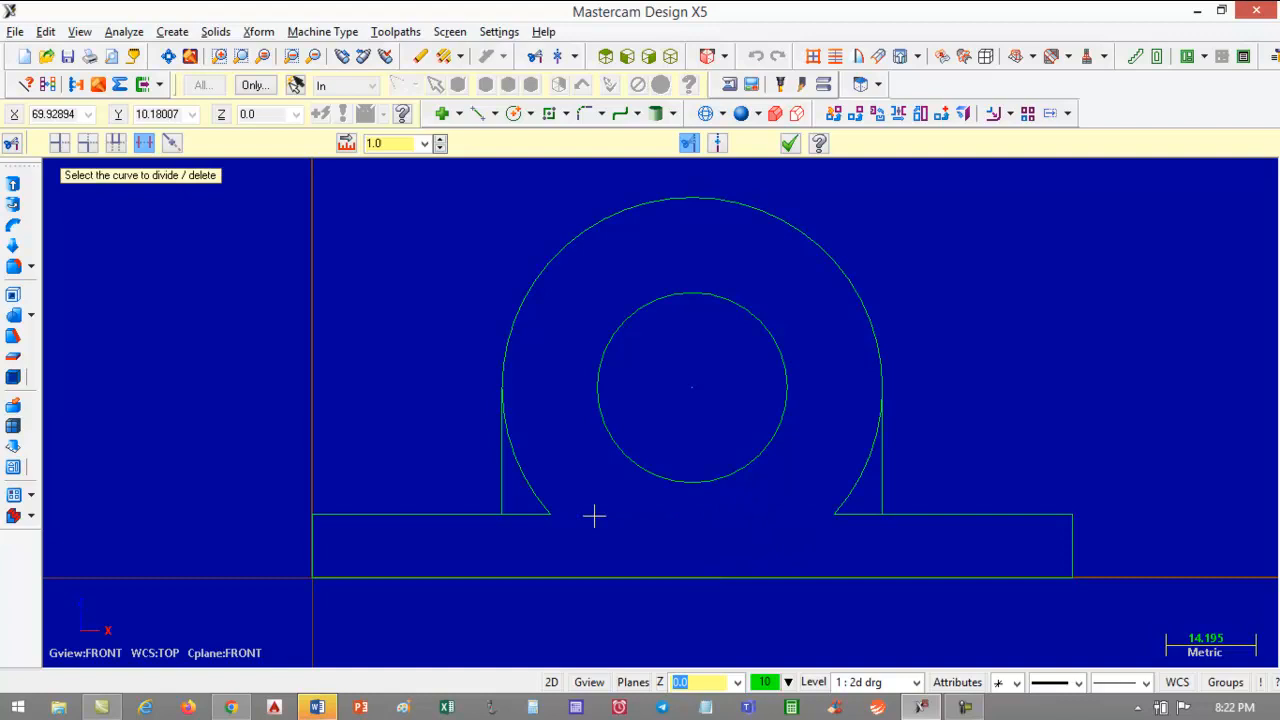
left_click(531, 489)
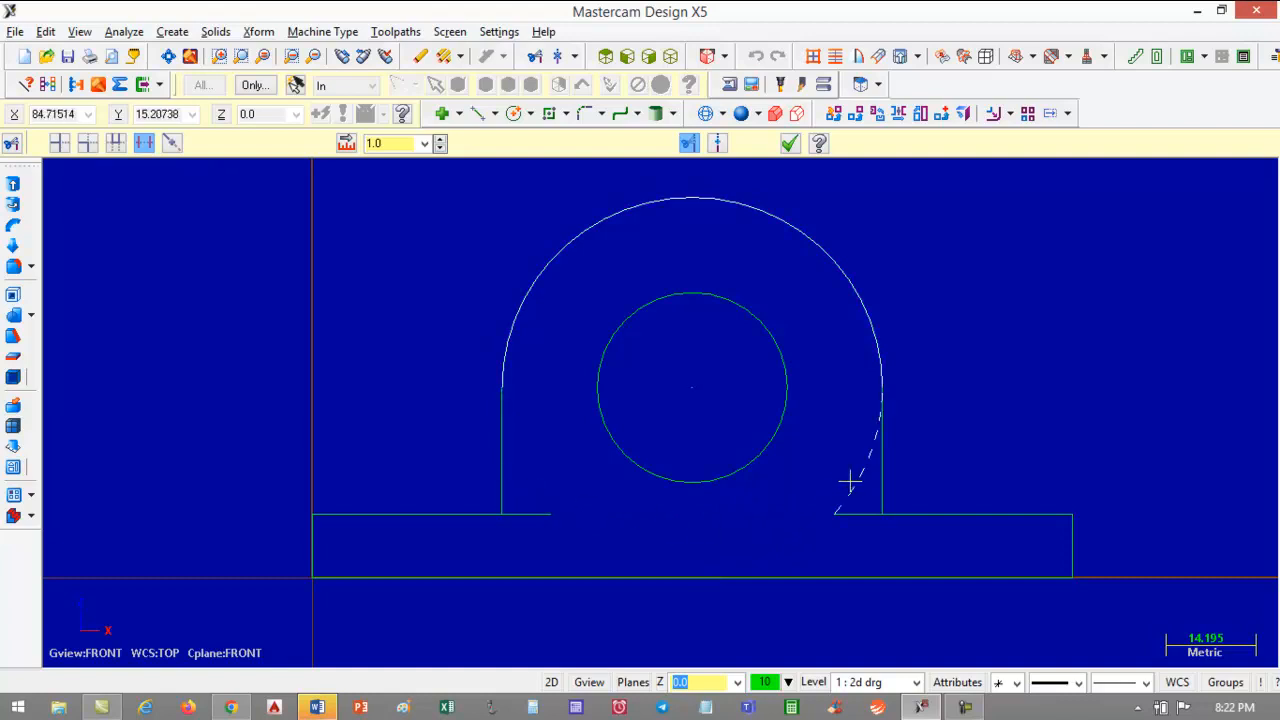
left_click(852, 481)
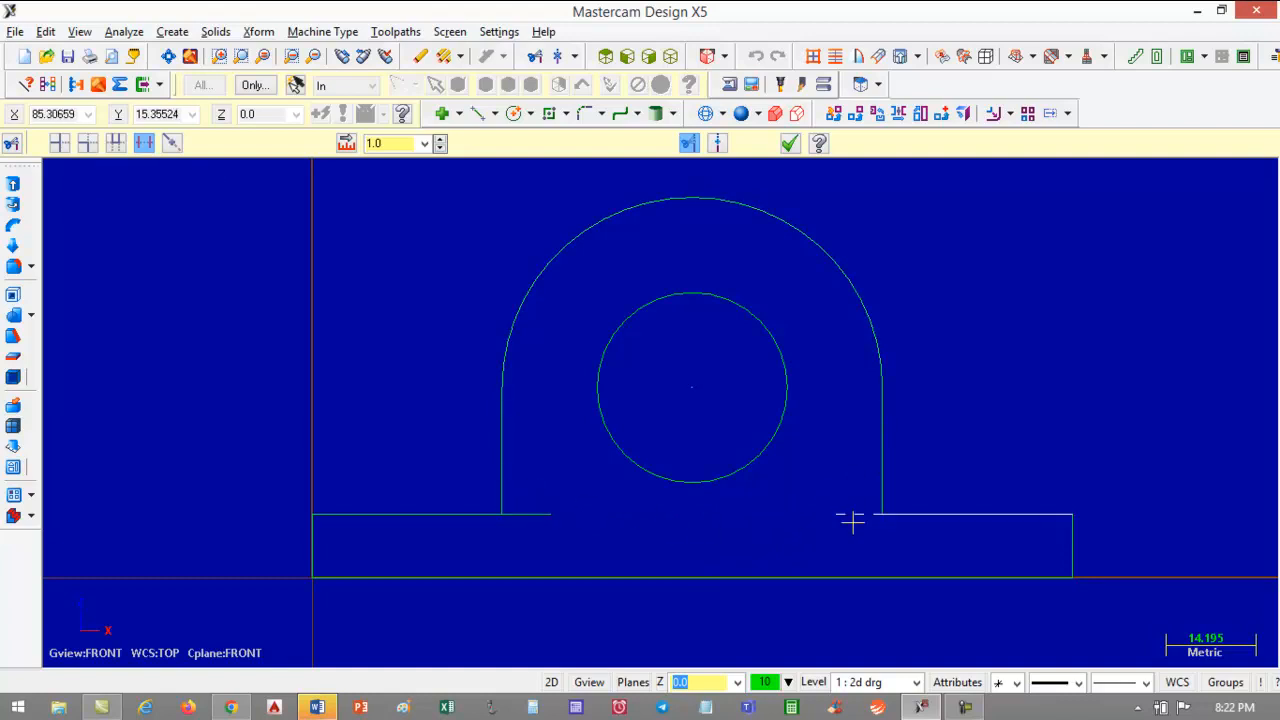
left_click(531, 514)
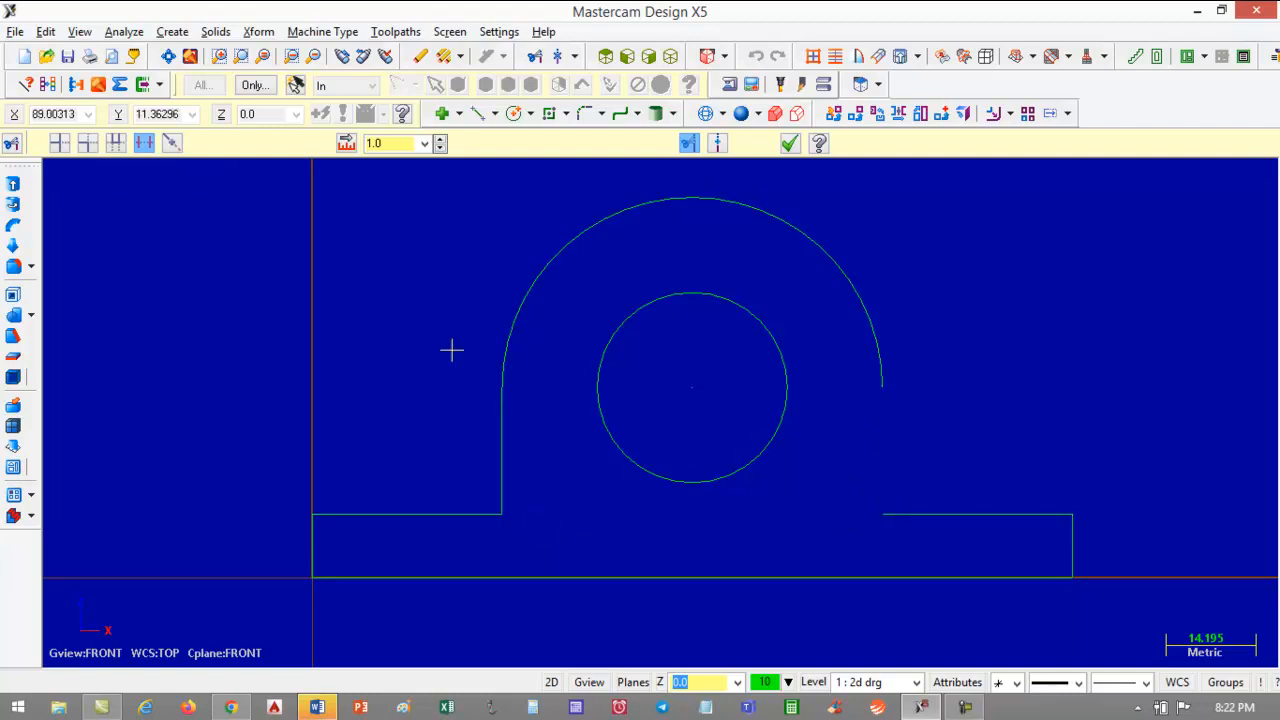
left_click(790, 145)
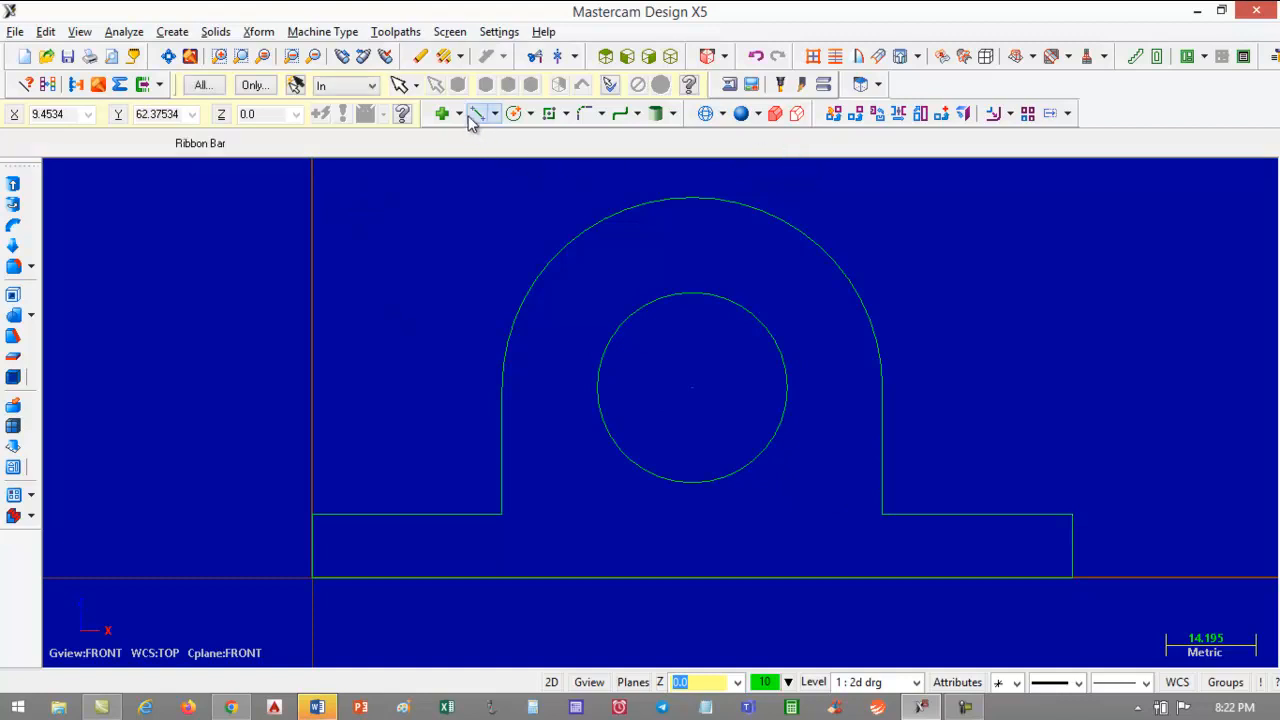
Fillet the inner corner between the base's left upper edge and the left vertical line at radius 4 mm, with trimming enabled.
left_click(586, 114)
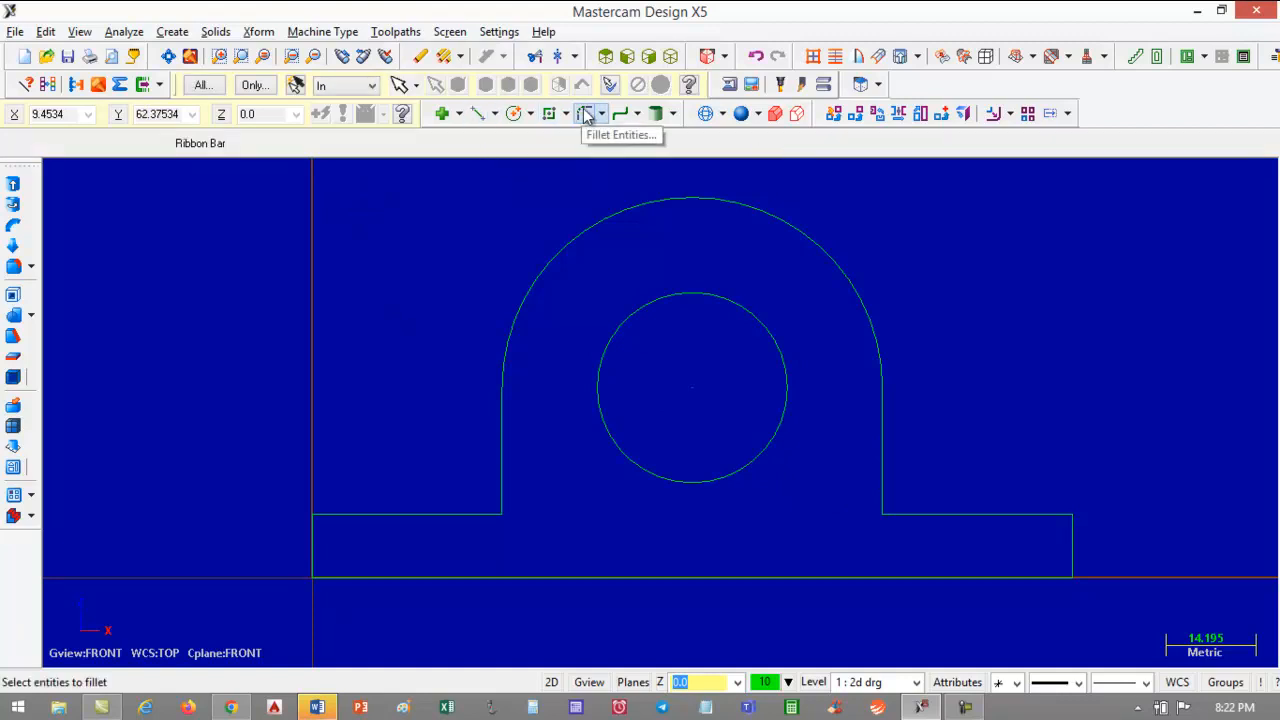
left_click(586, 114)
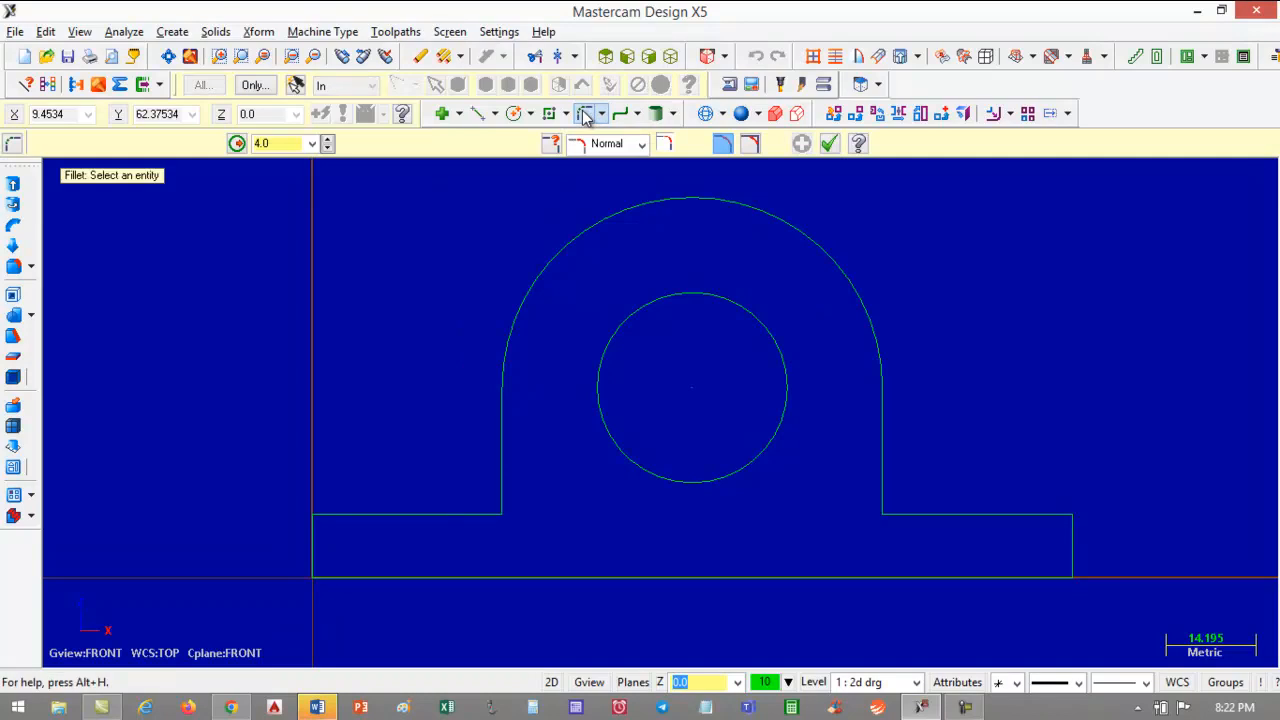
left_click(173, 33)
mouse_move(195, 121)
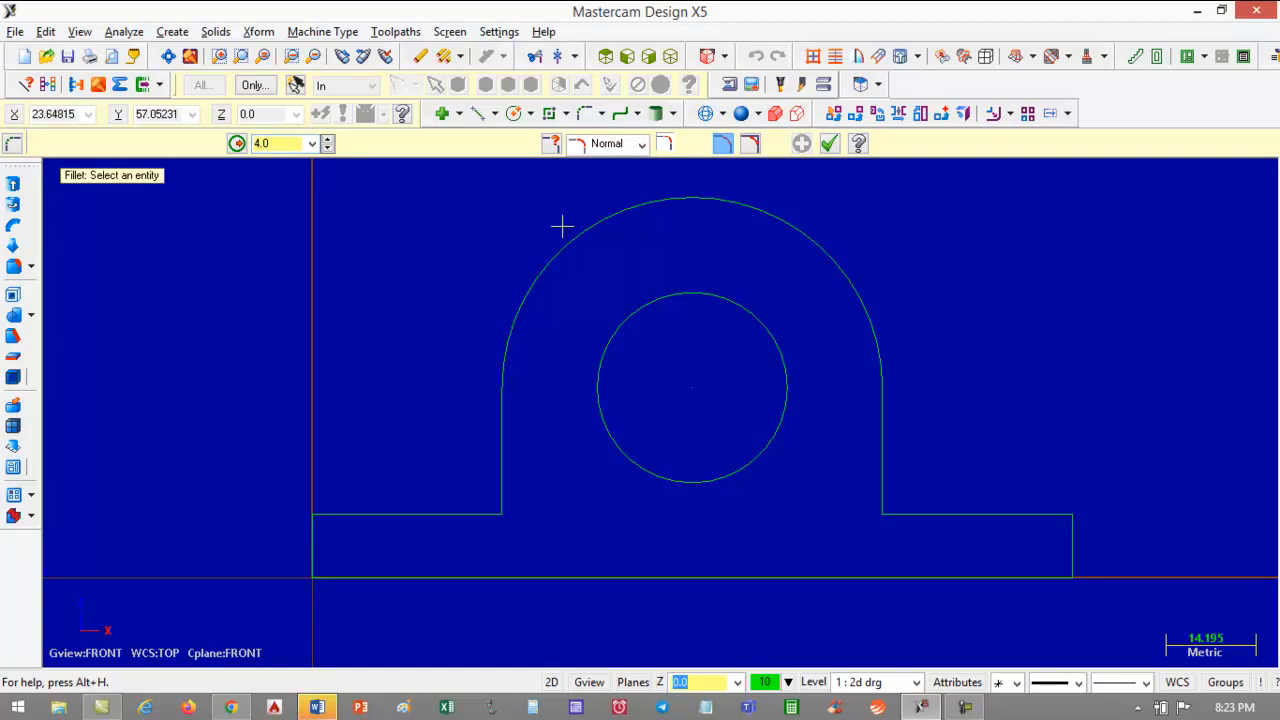
left_click(748, 146)
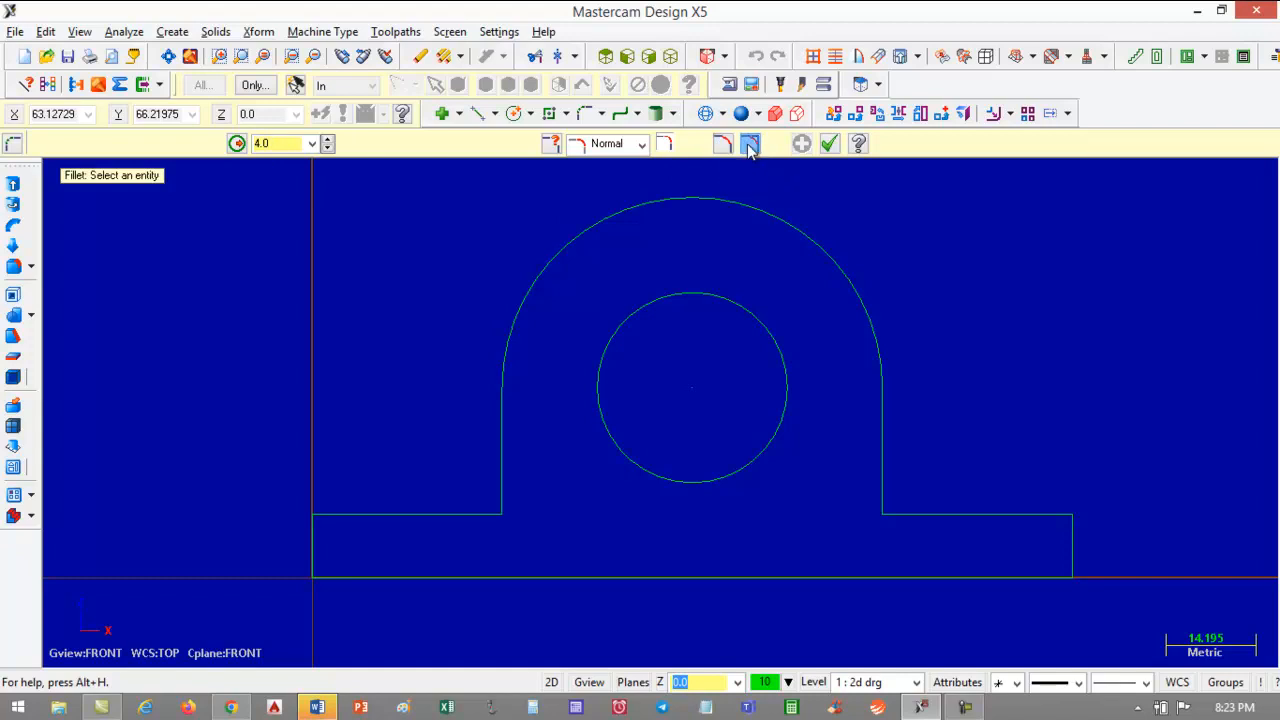
left_click(470, 514)
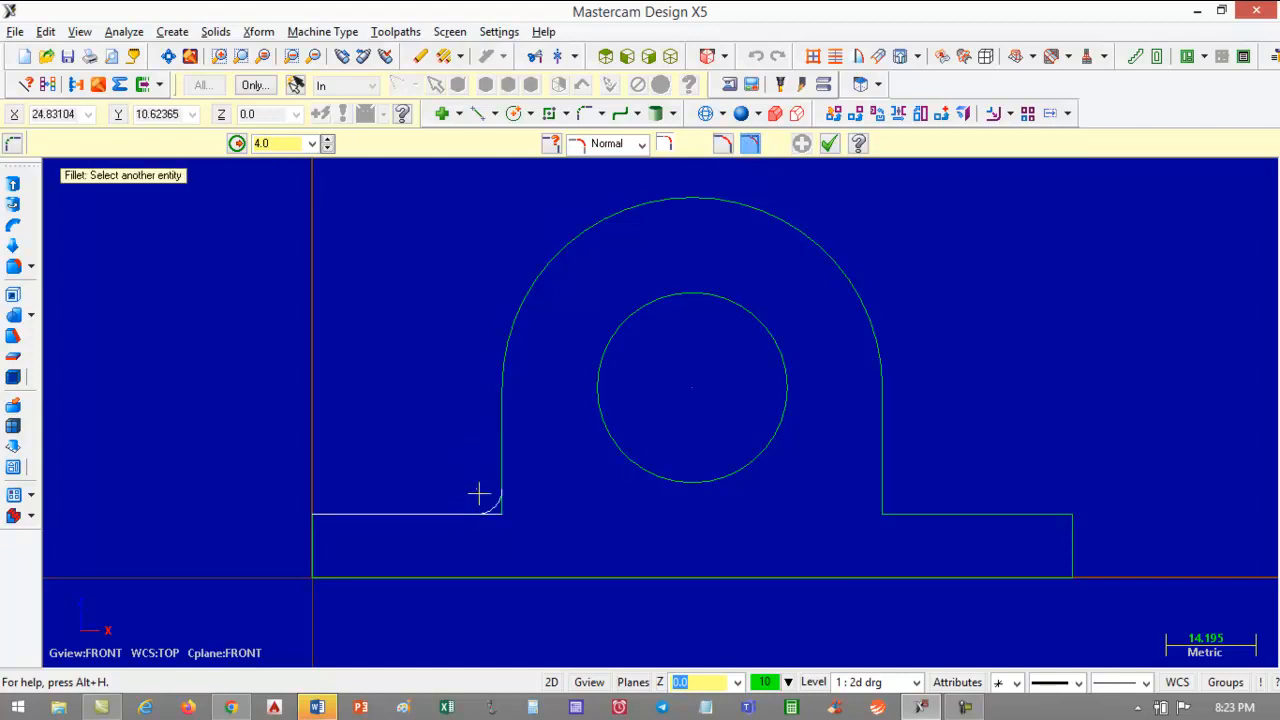
left_click(499, 462)
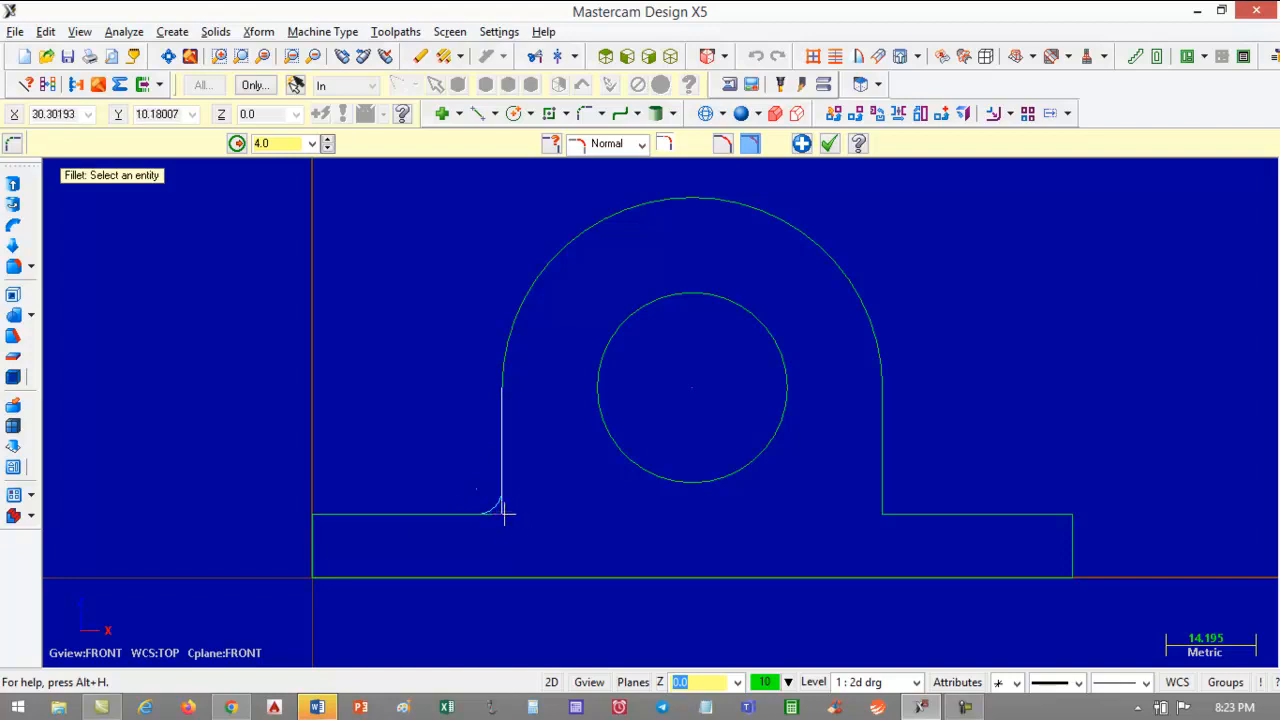
left_click(724, 145)
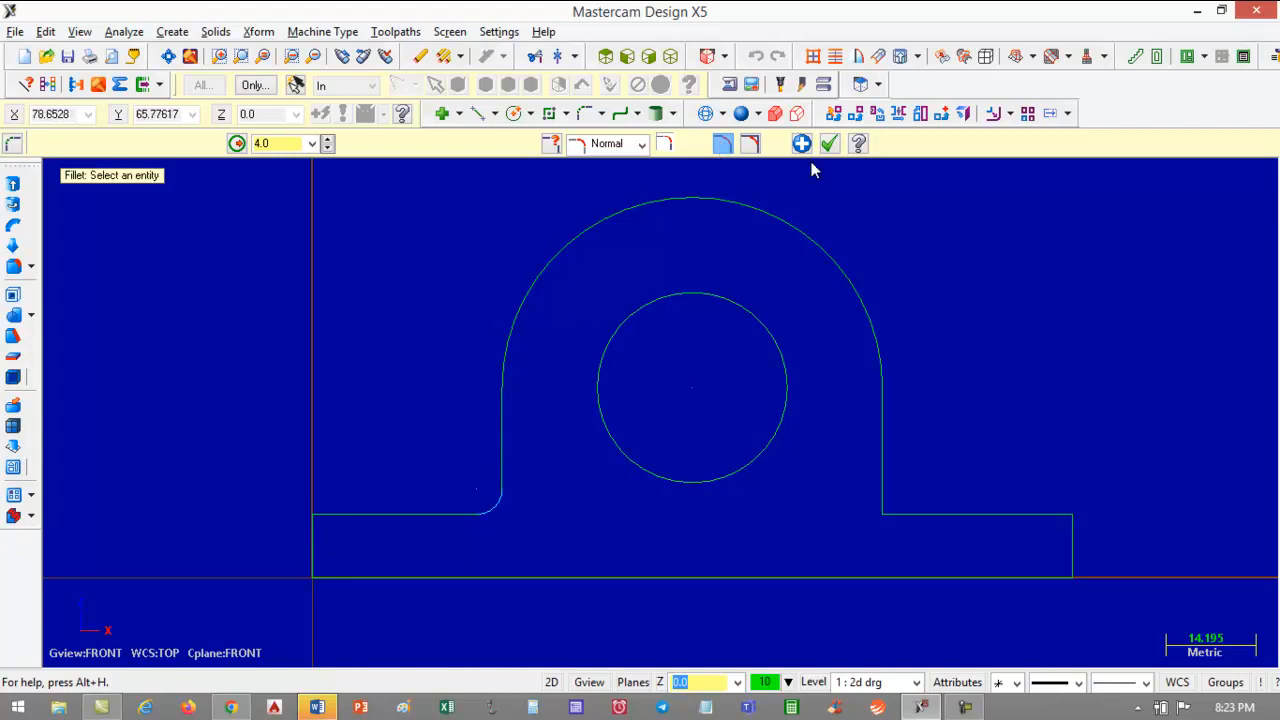
Apply the same 4 mm trimmed fillet between the right vertical line and the base's right upper edge, and finish the fillet command.
left_click(883, 490)
left_click(930, 514)
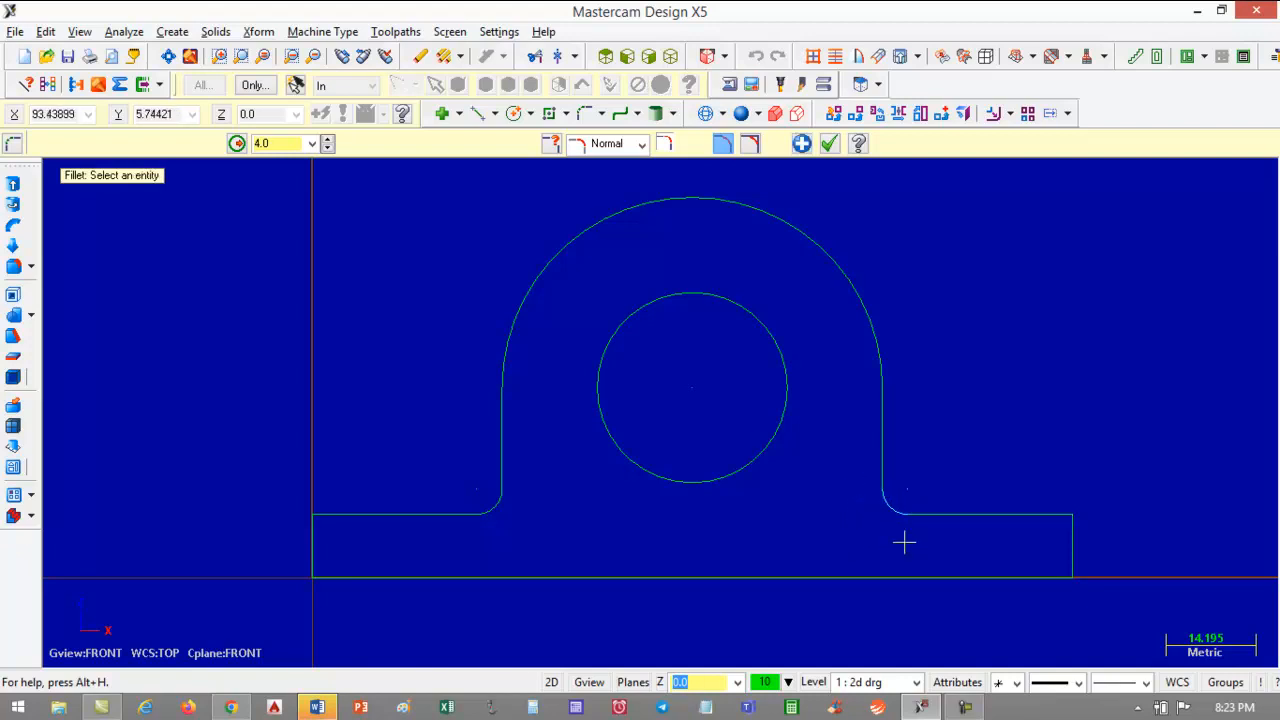
left_click(829, 143)
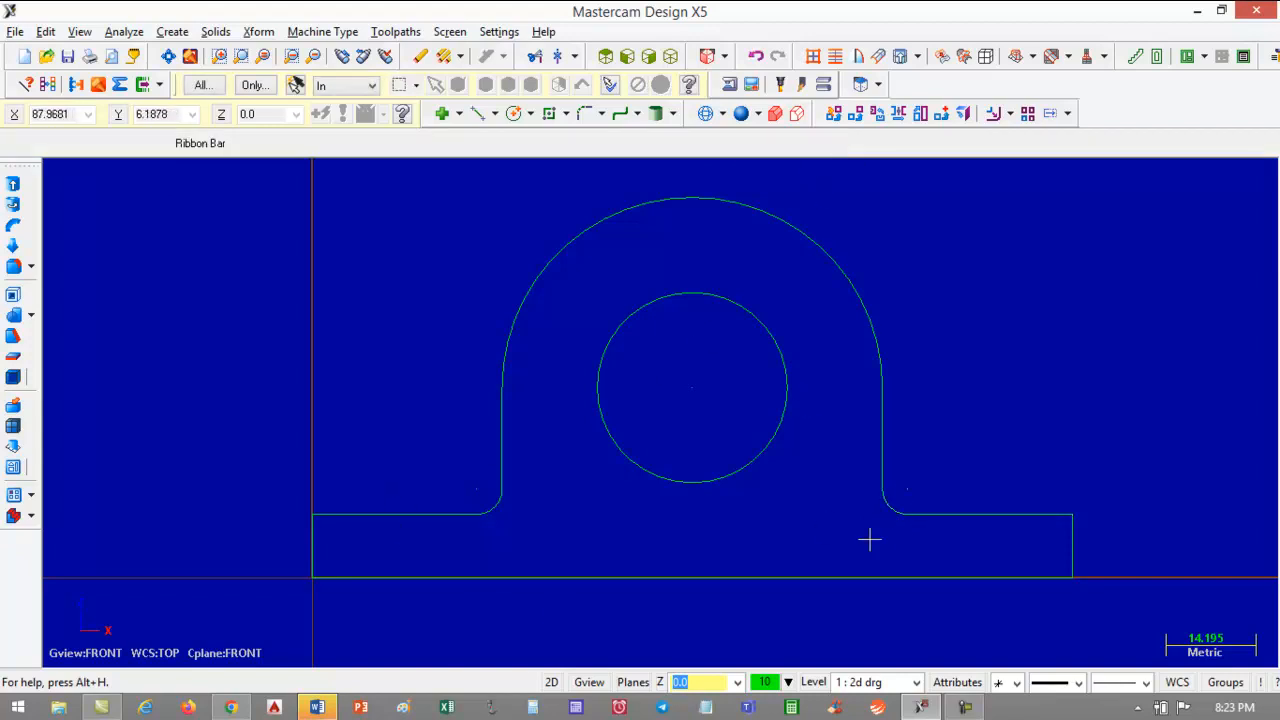
Show the whole profile in isometric view, check it against the Ex. 1 drawing in the Word document, and return to Mastercam.
left_click(671, 57)
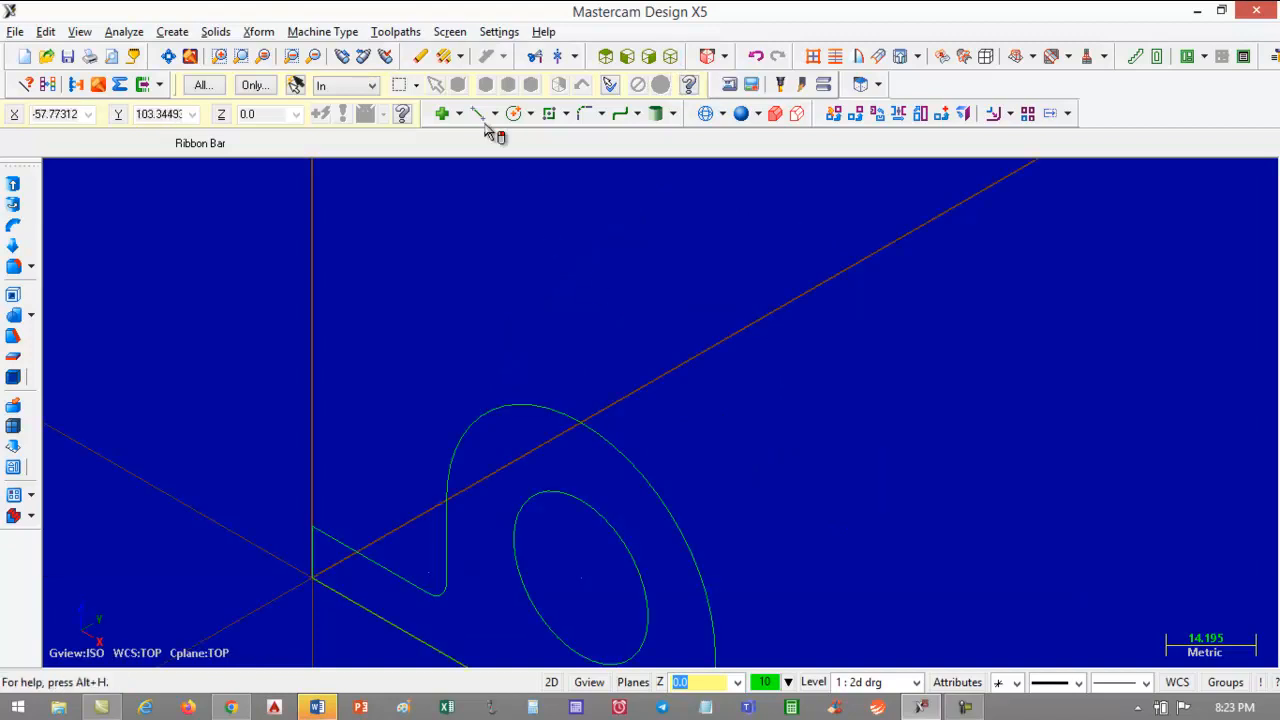
left_click(170, 56)
scroll(804, 350, "down", 1)
scroll(823, 370, "down", 1)
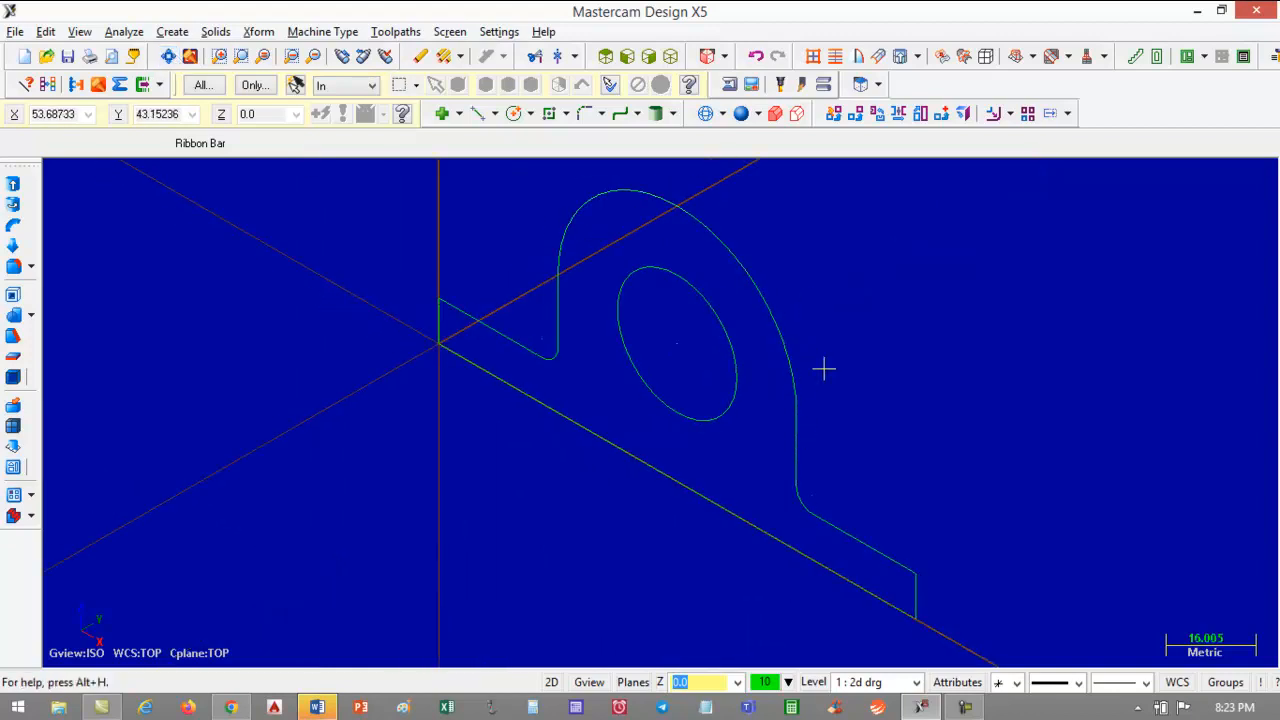
key("alt+Tab")
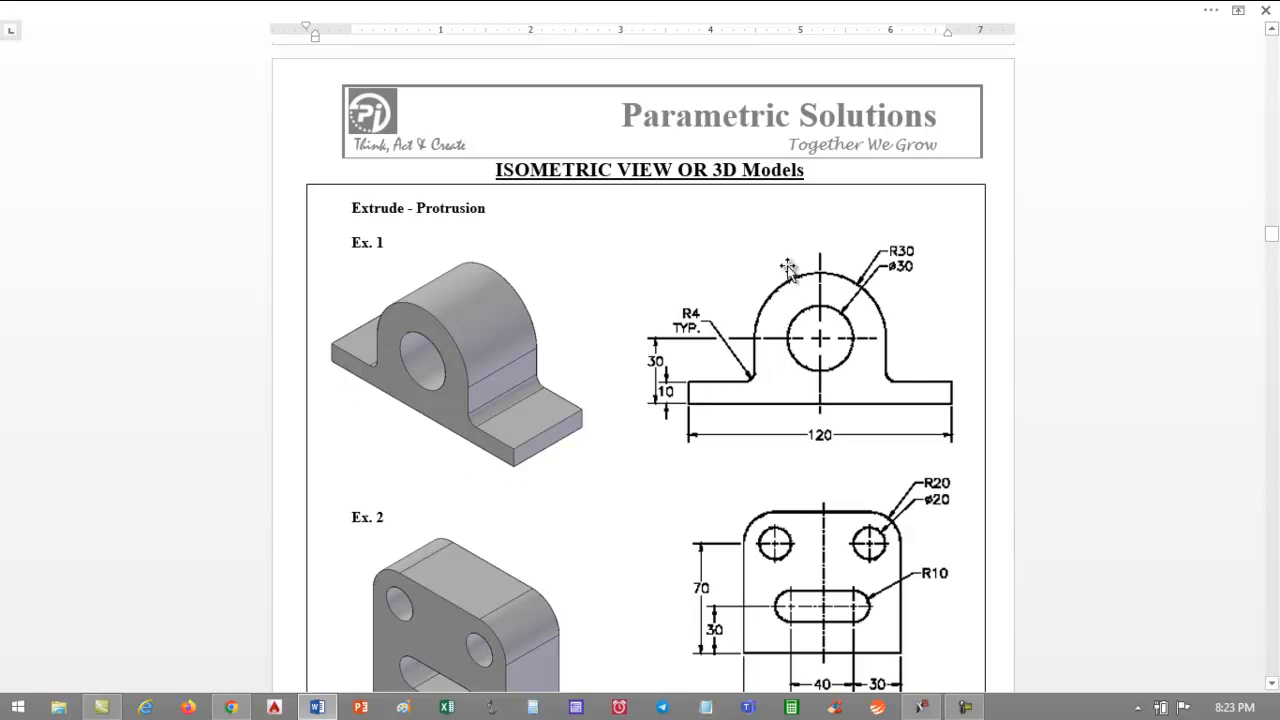
key("alt+Tab")
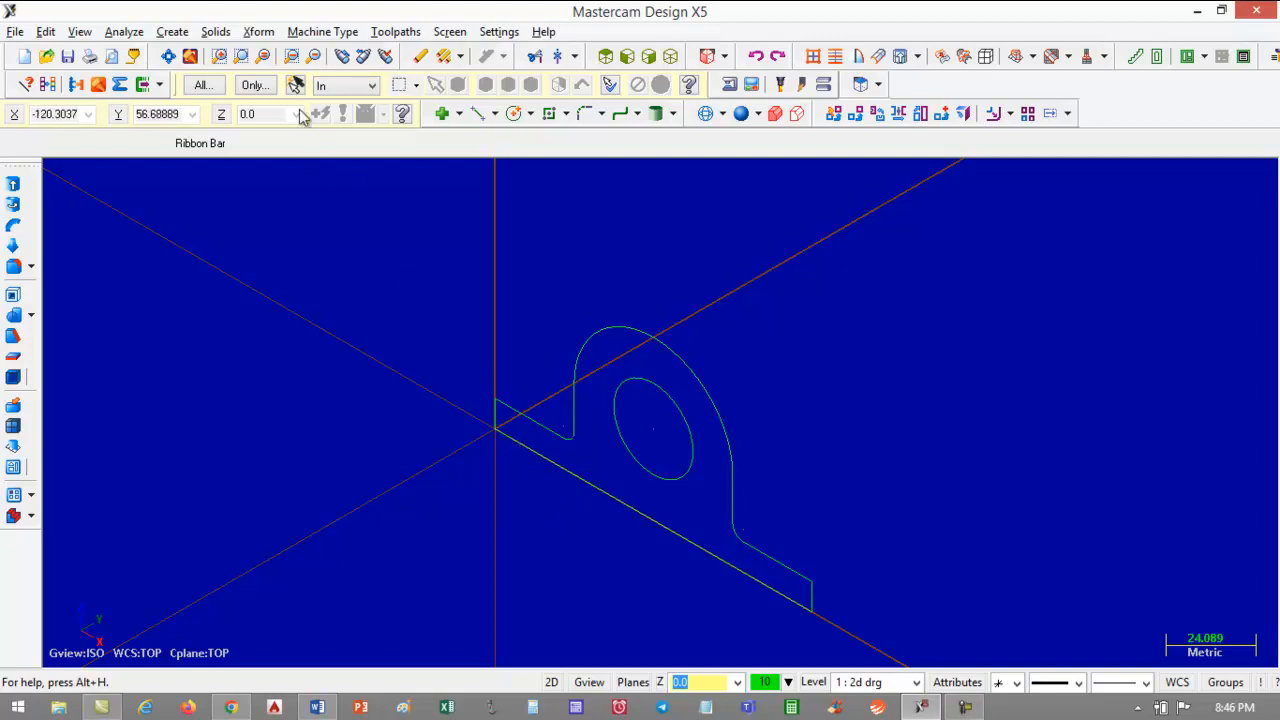
Start a solid extrusion and chain-select the outer bracket profile and the inner circle as the chains to extrude.
left_click(216, 34)
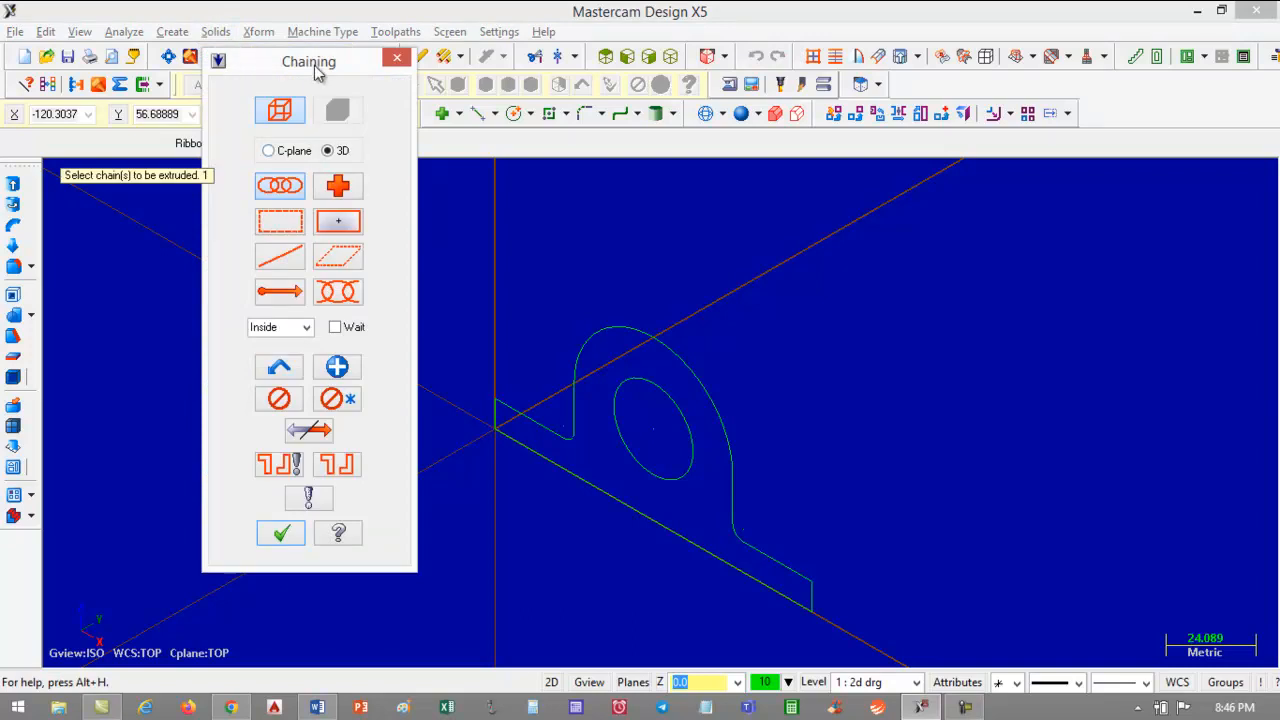
left_click_drag(312, 64, 262, 70)
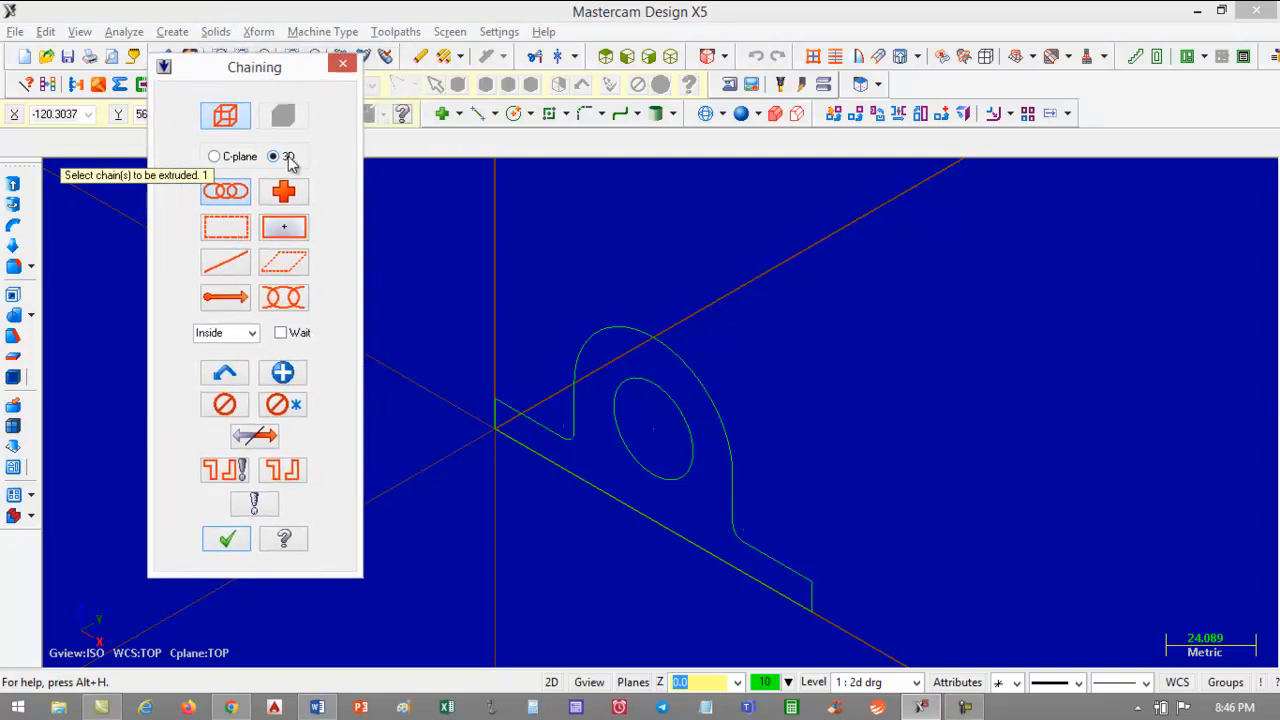
left_click(223, 196)
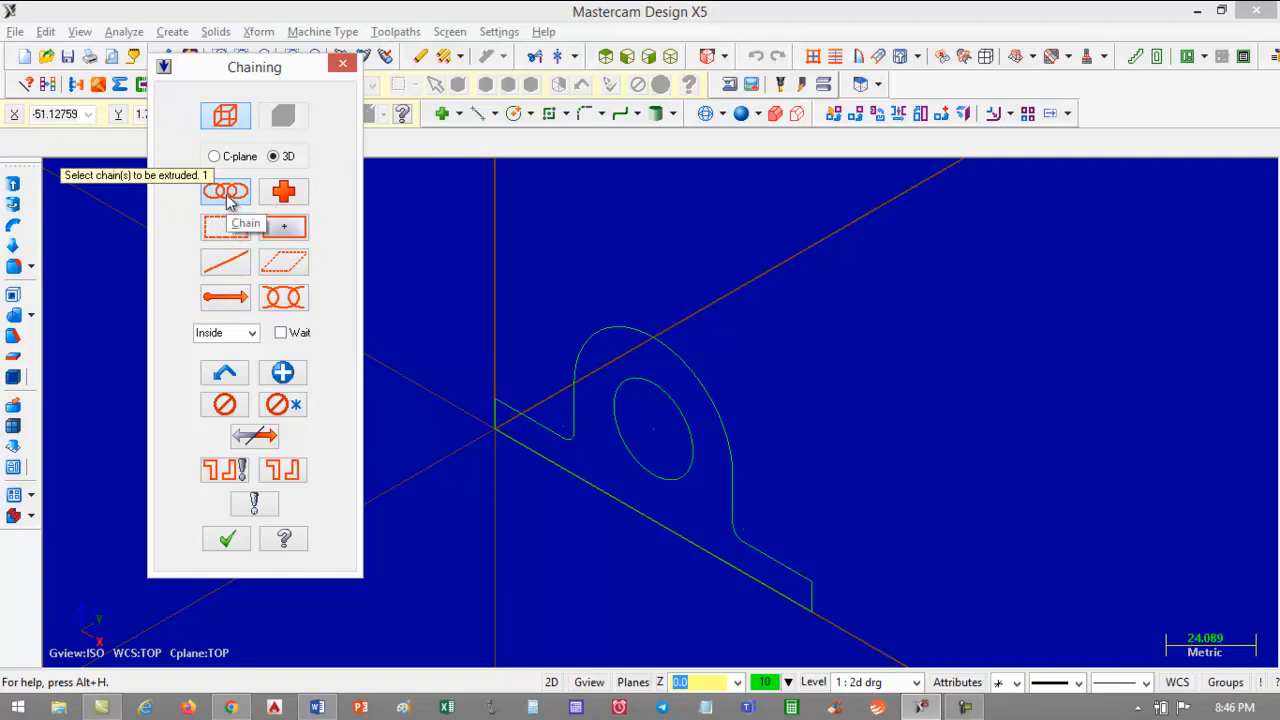
left_click(505, 408)
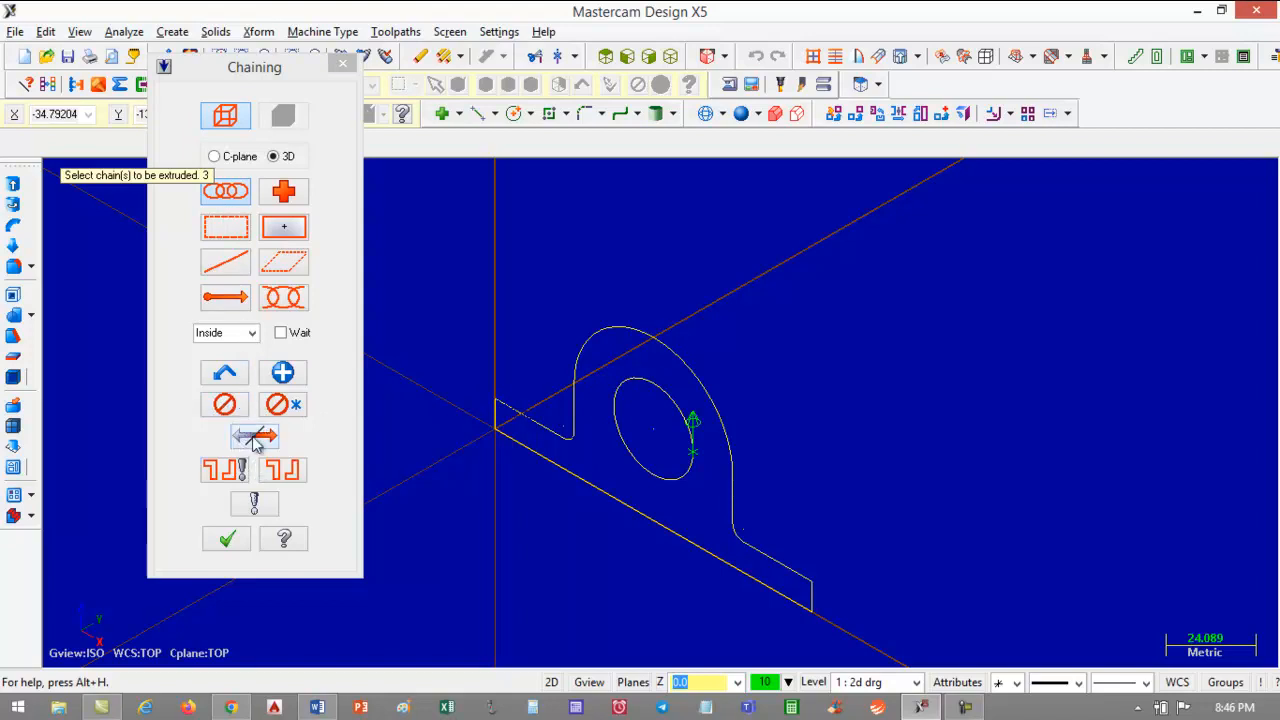
left_click(260, 437)
left_click(260, 437)
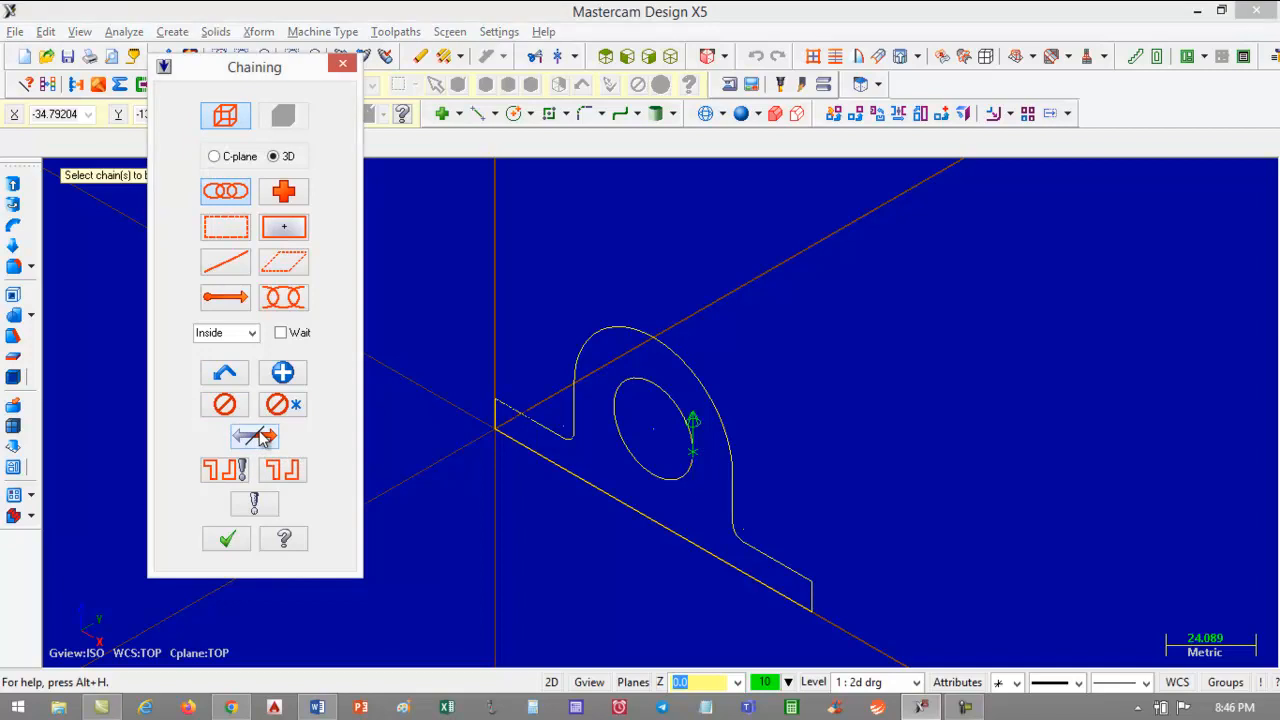
left_click(227, 541)
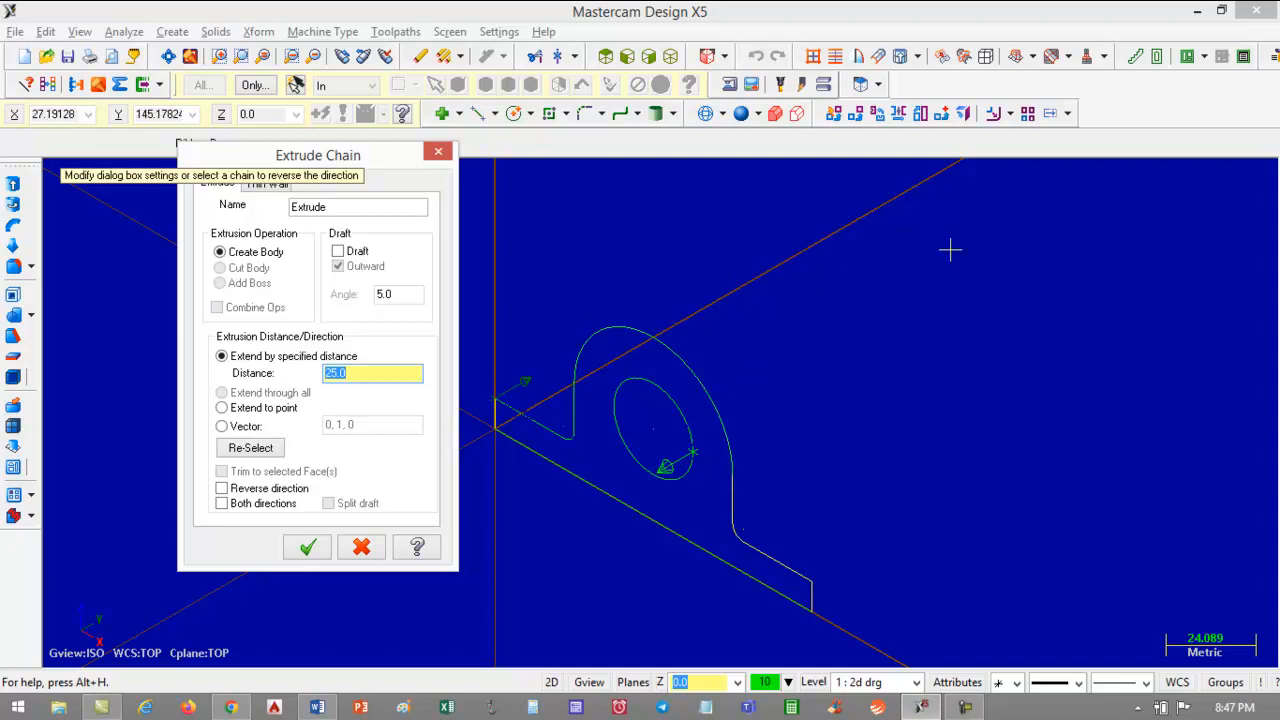
Reverse the circle's extrusion direction to match the outer profile and extrude both chains 25 mm as a new body.
left_click(686, 451)
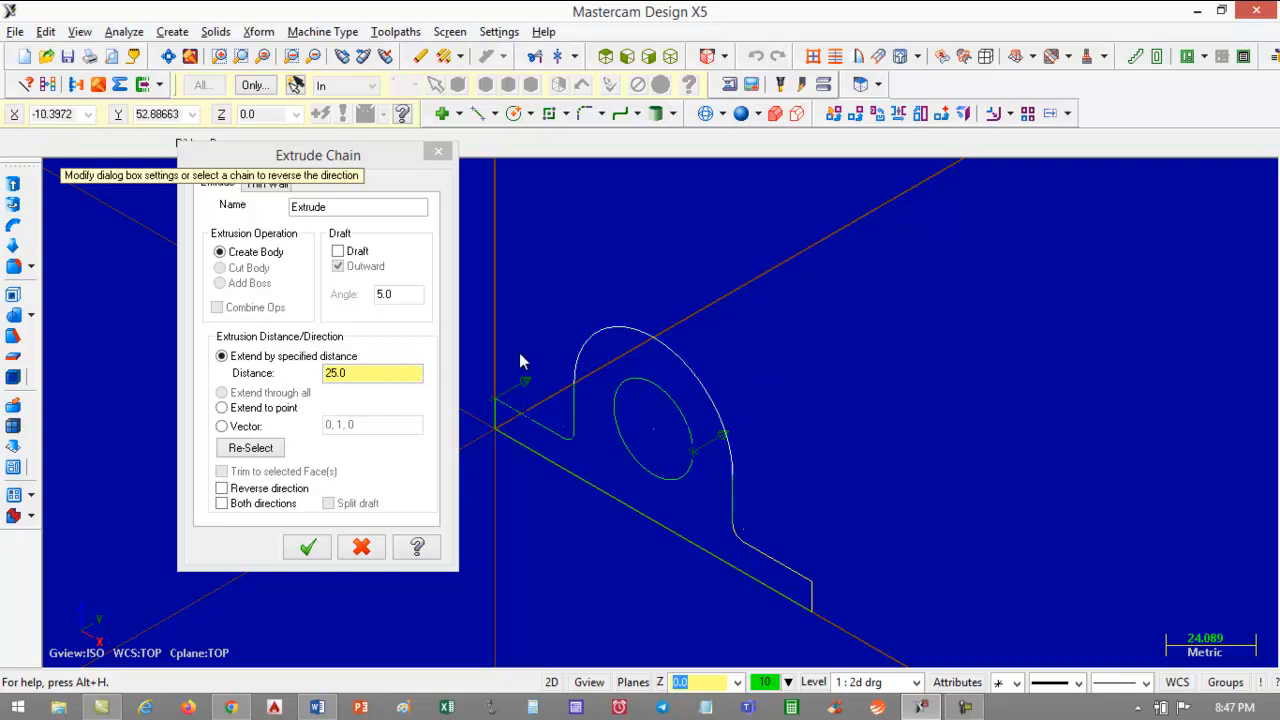
left_click_drag(240, 163, 228, 212)
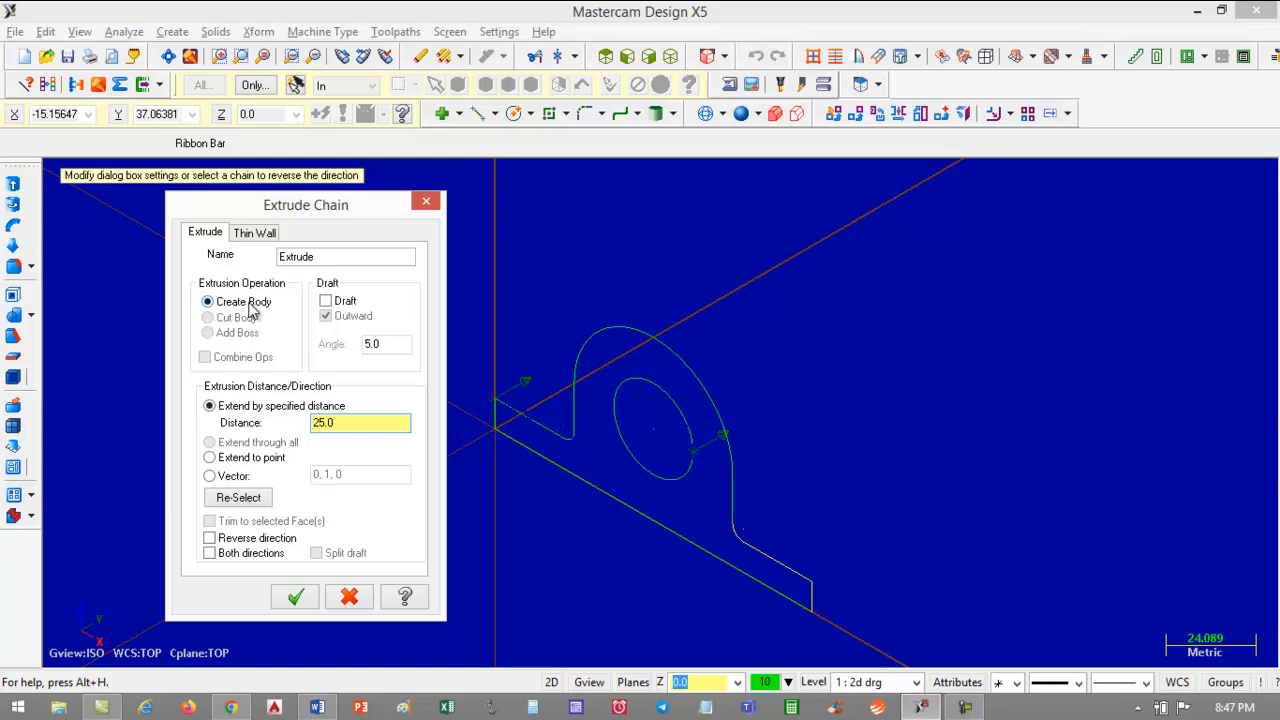
double_click(307, 425)
type("25")
left_click(296, 598)
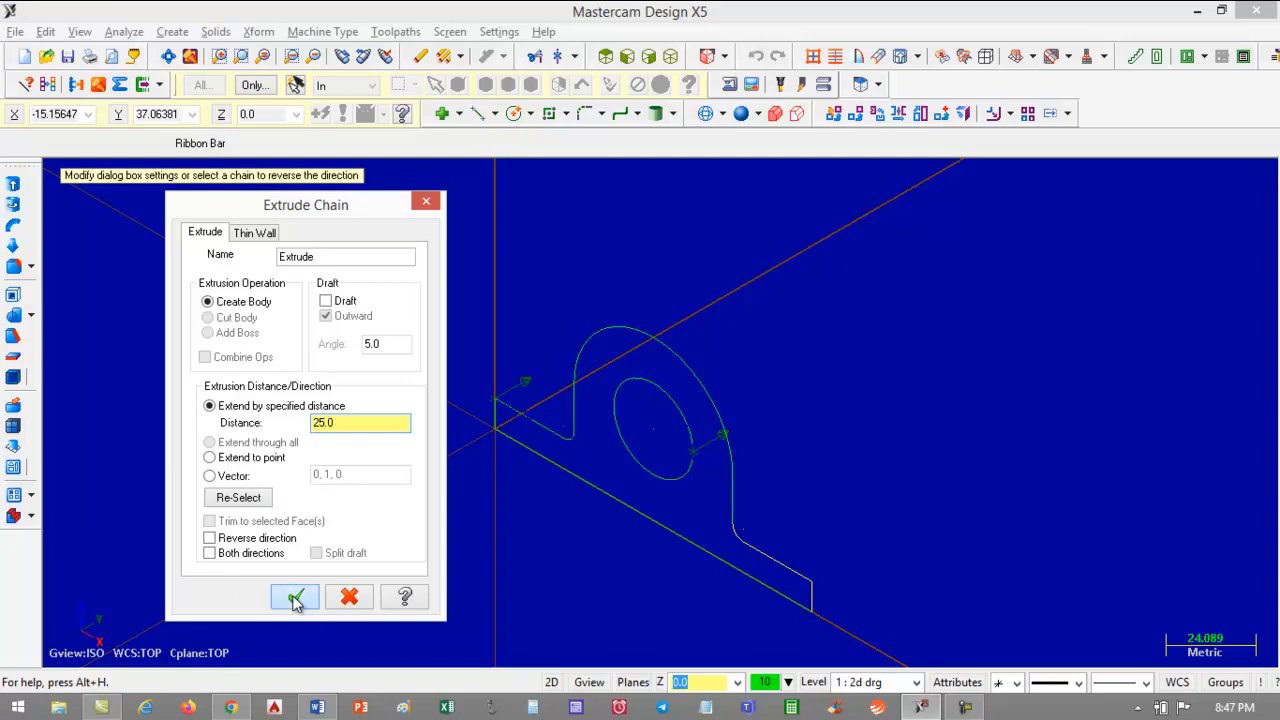
middle_click_drag(826, 403, 760, 410)
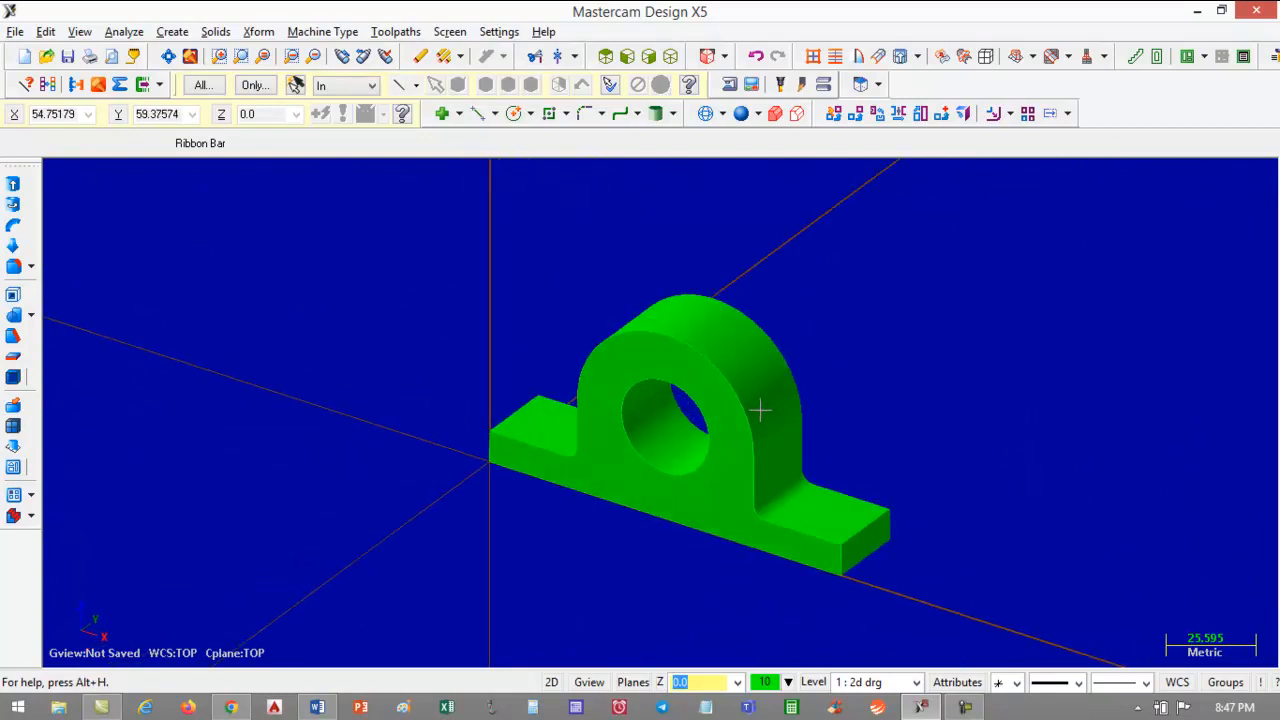